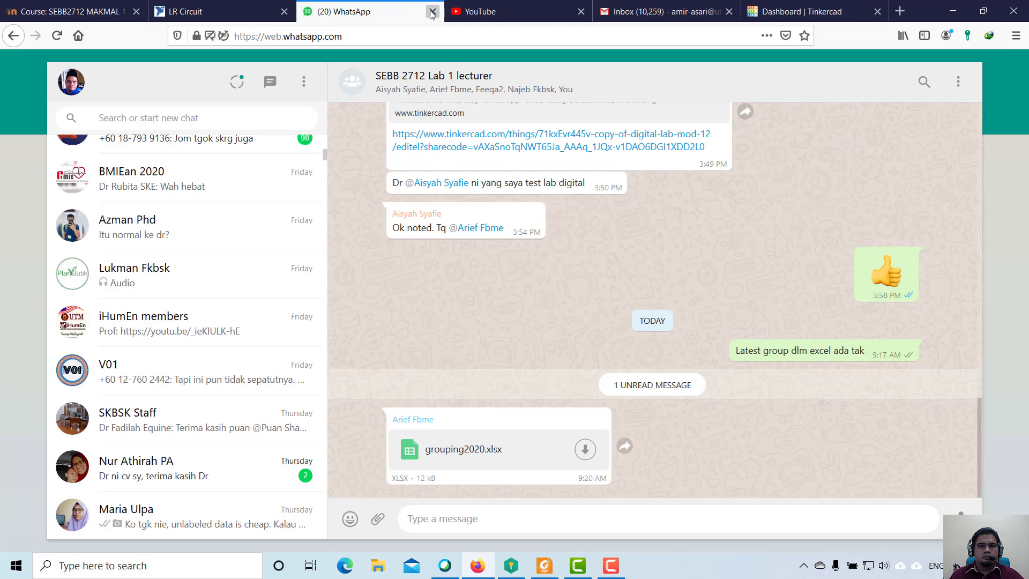
Close the WhatsApp Web page and switch to the Tinkercad dashboard.
click(433, 11)
click(664, 11)
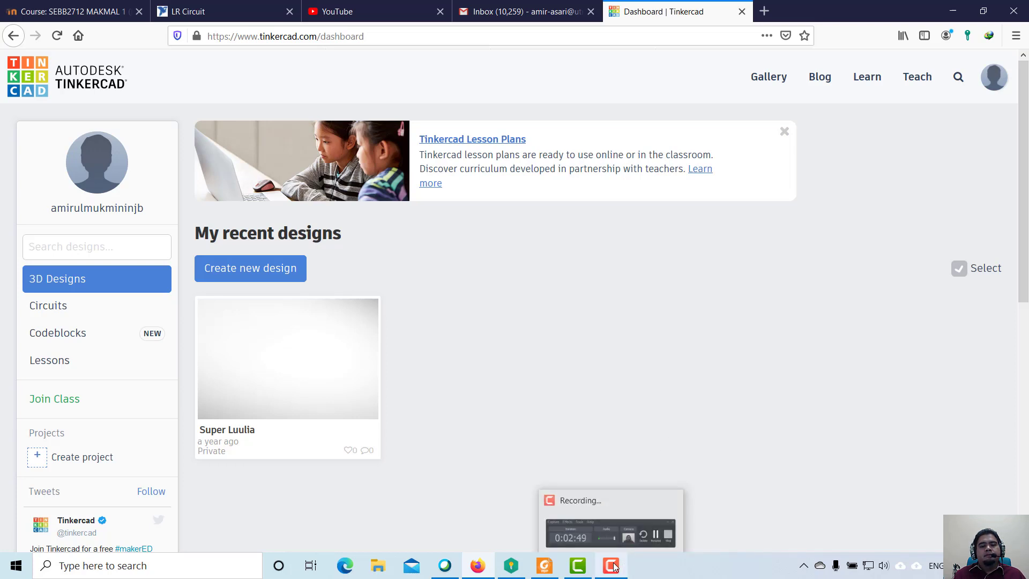
click(624, 528)
click(620, 480)
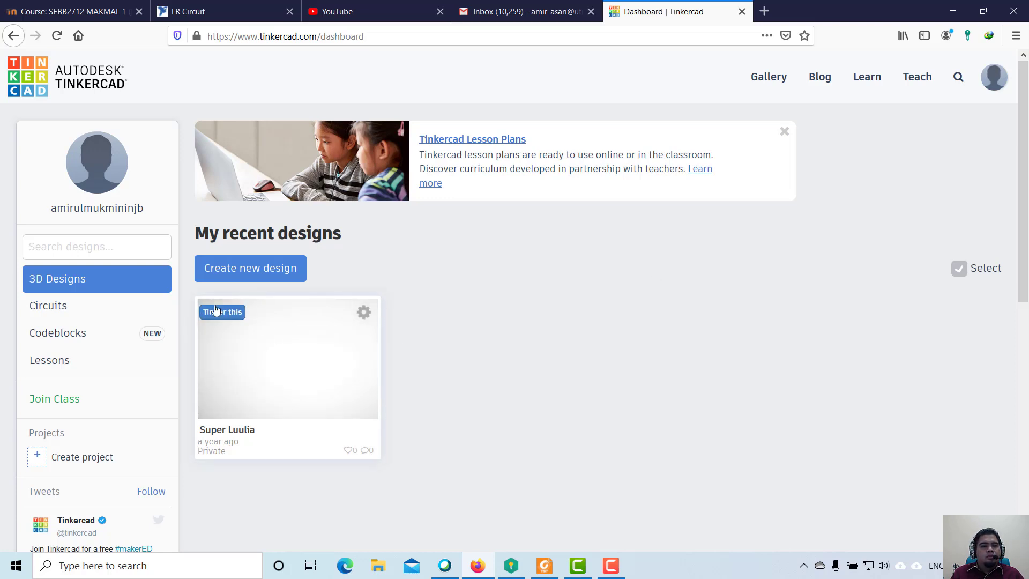
Go to the Circuits collection and create a new circuit.
click(47, 306)
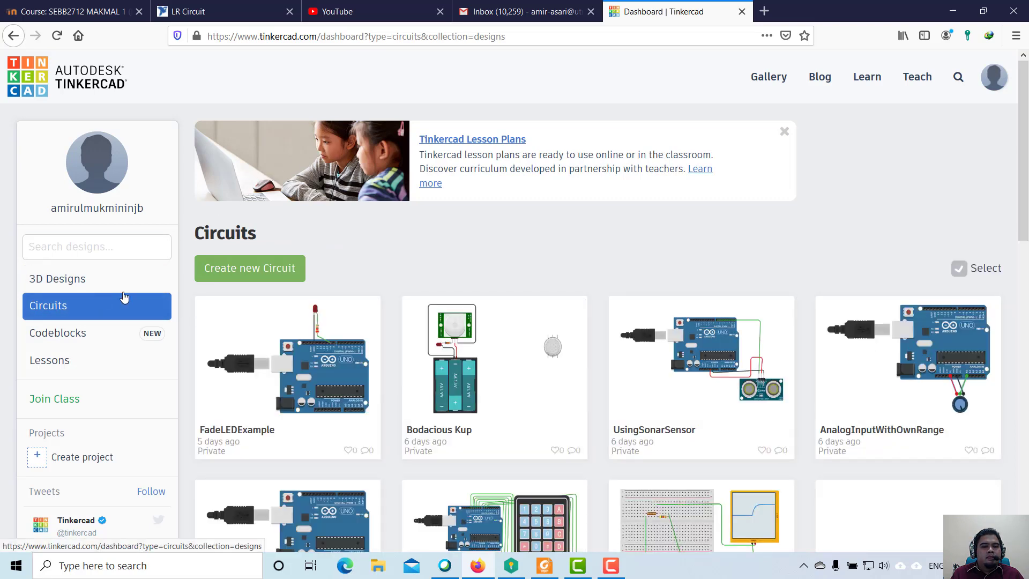
click(255, 267)
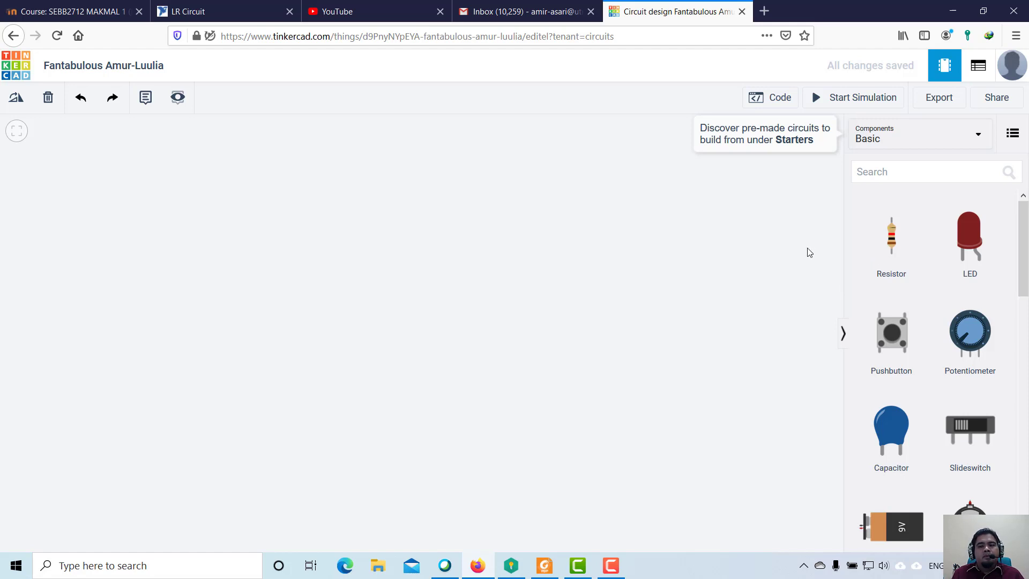
click(610, 566)
click(616, 476)
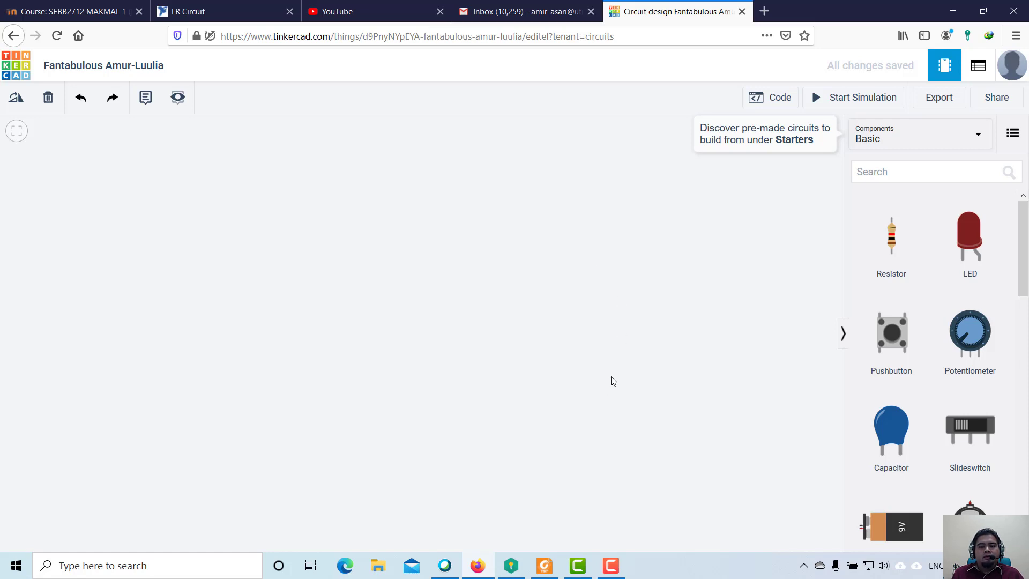
click(611, 565)
click(615, 474)
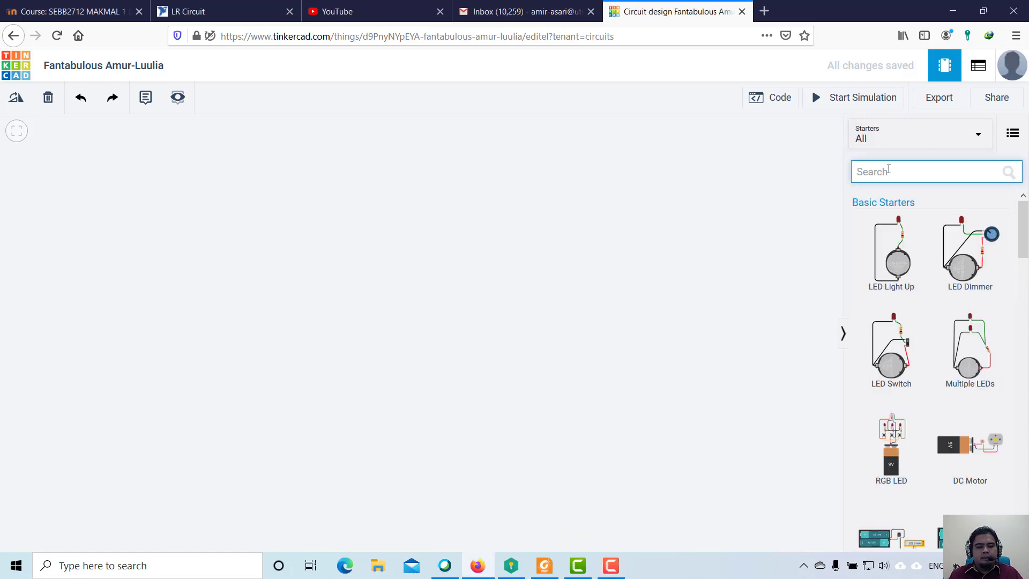
Search the component library for "breadboard" and place a Breadboard Small on the empty canvas.
text(br)
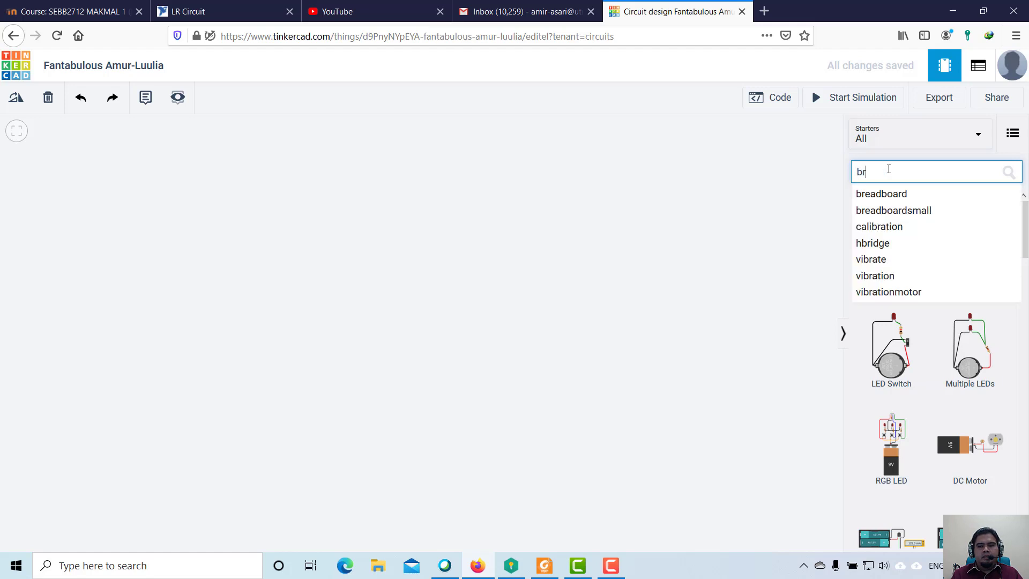
click(888, 168)
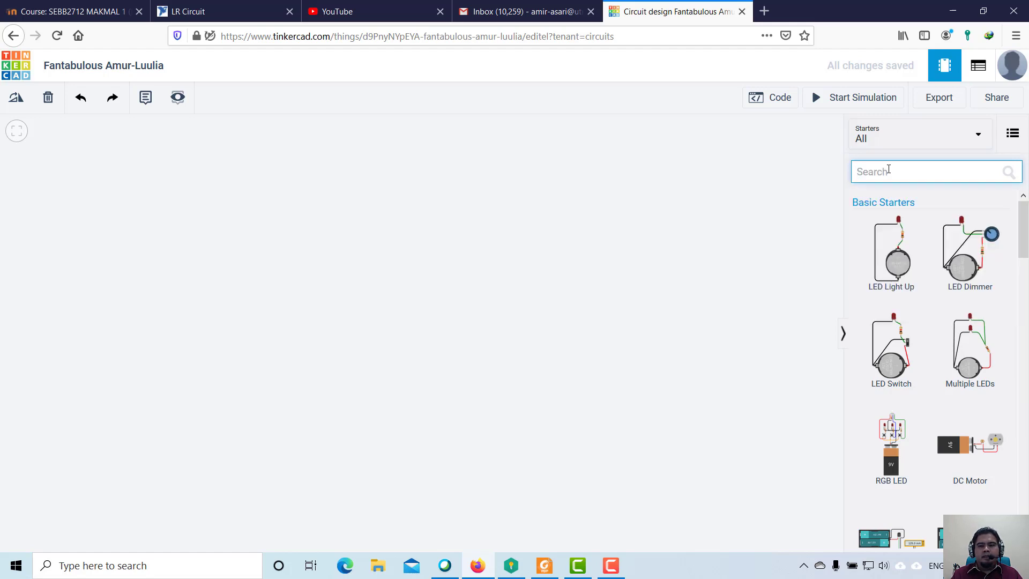
text(brea)
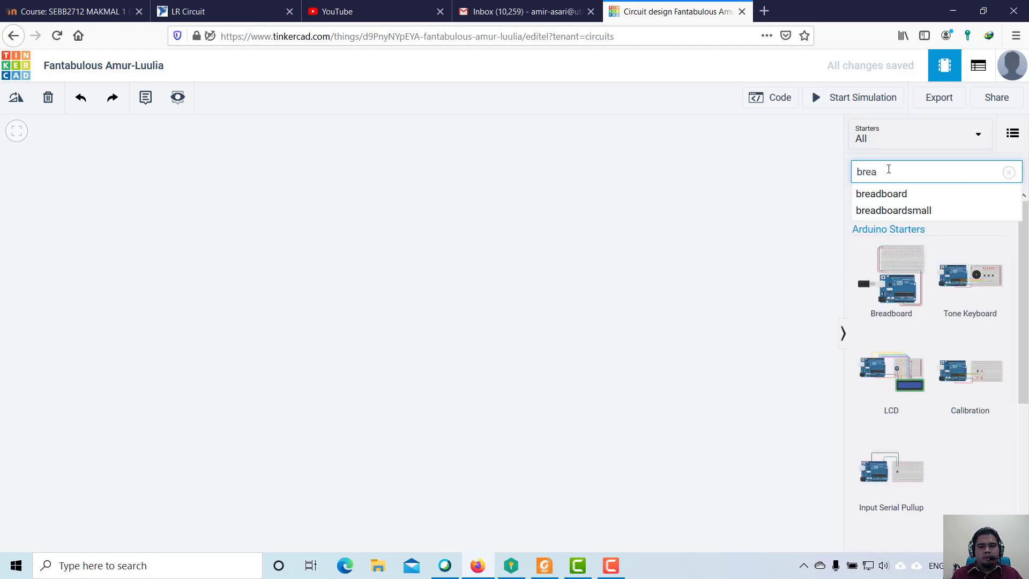
click(910, 195)
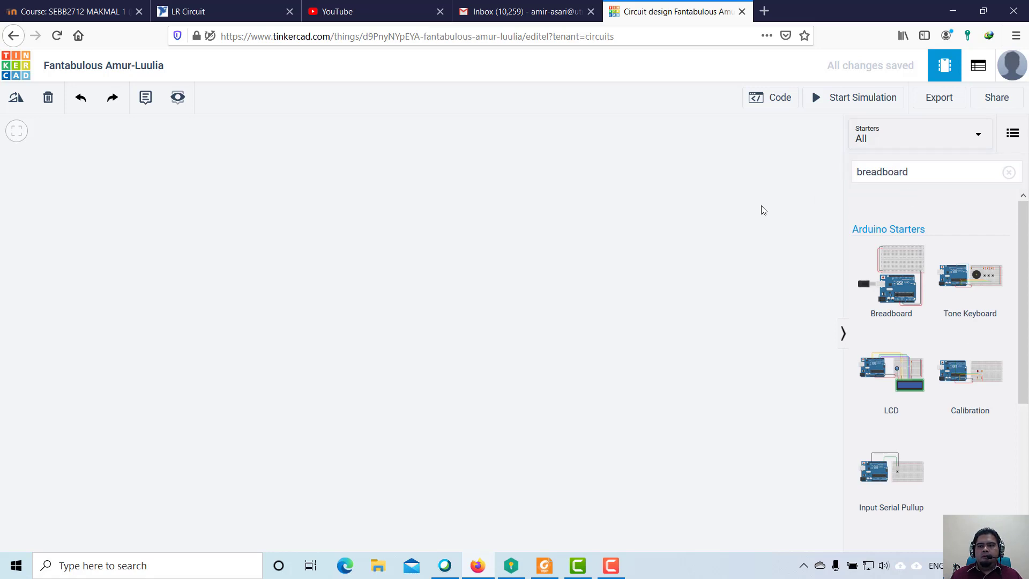
scroll(881, 265, down, 4)
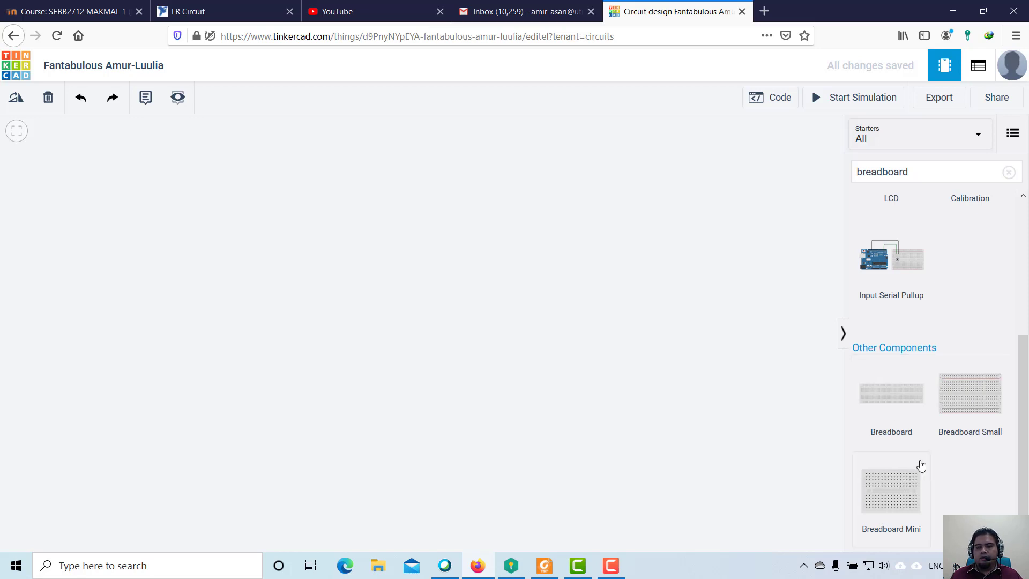
click(971, 402)
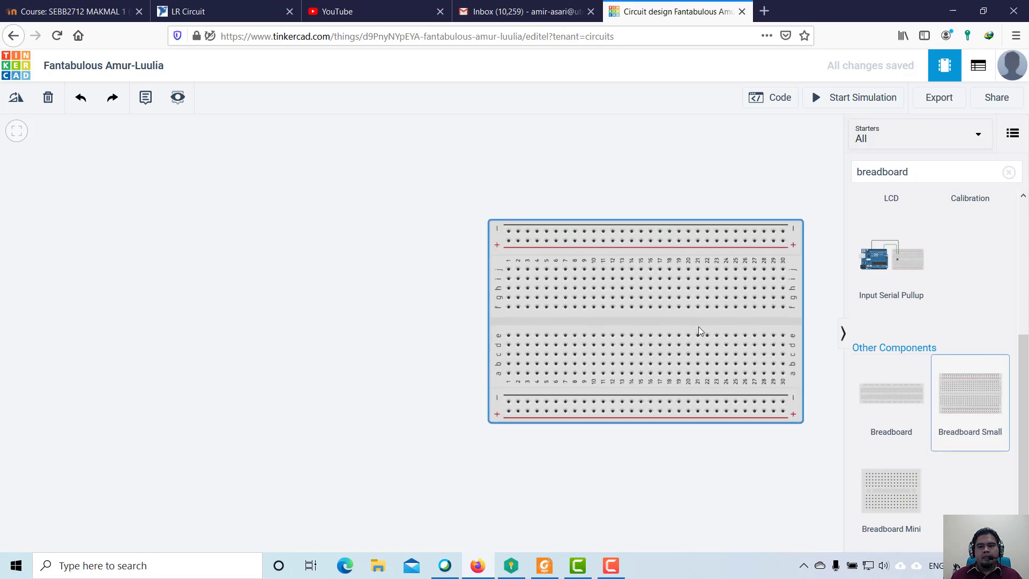
click(692, 326)
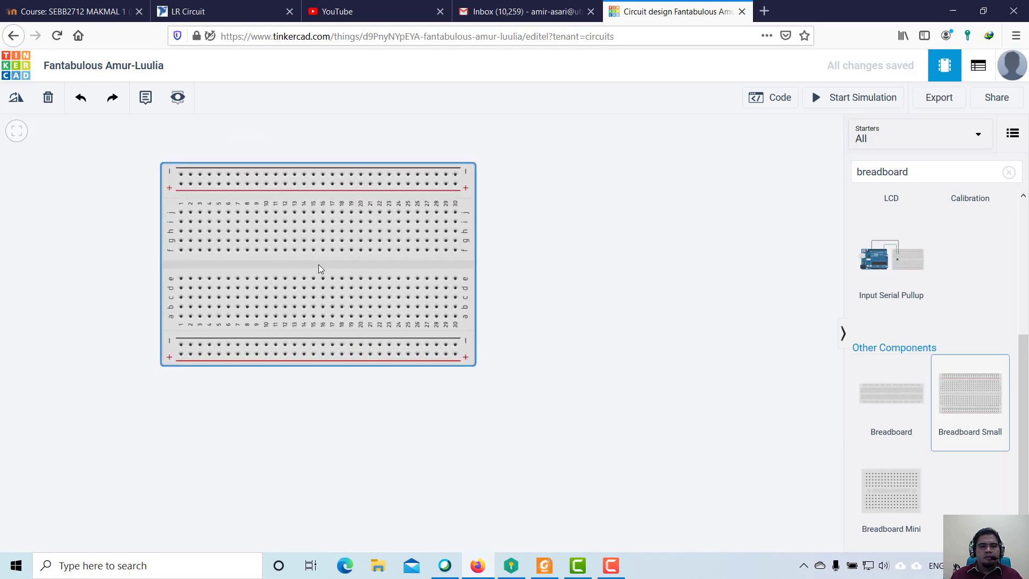
click(332, 265)
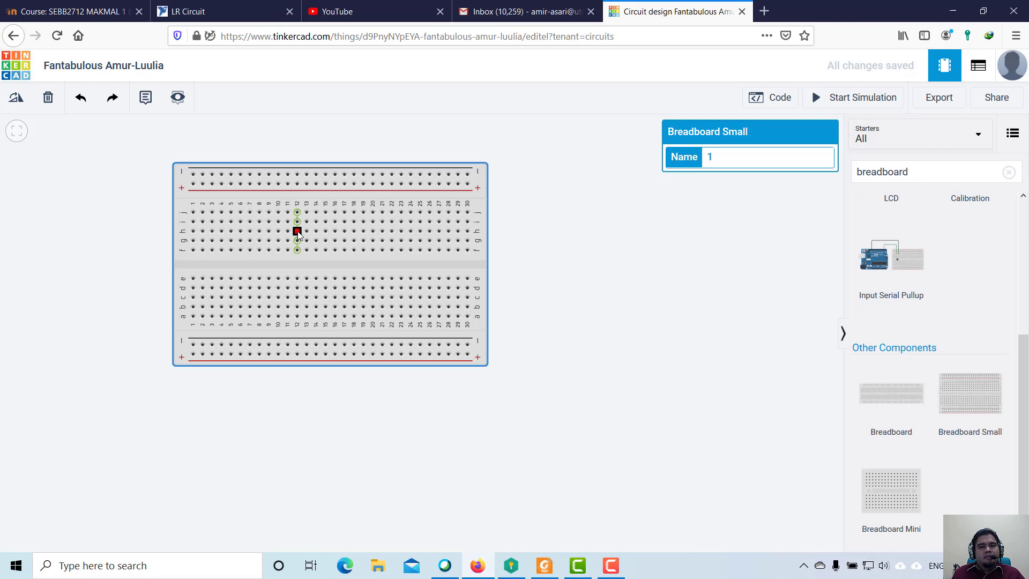
click(611, 565)
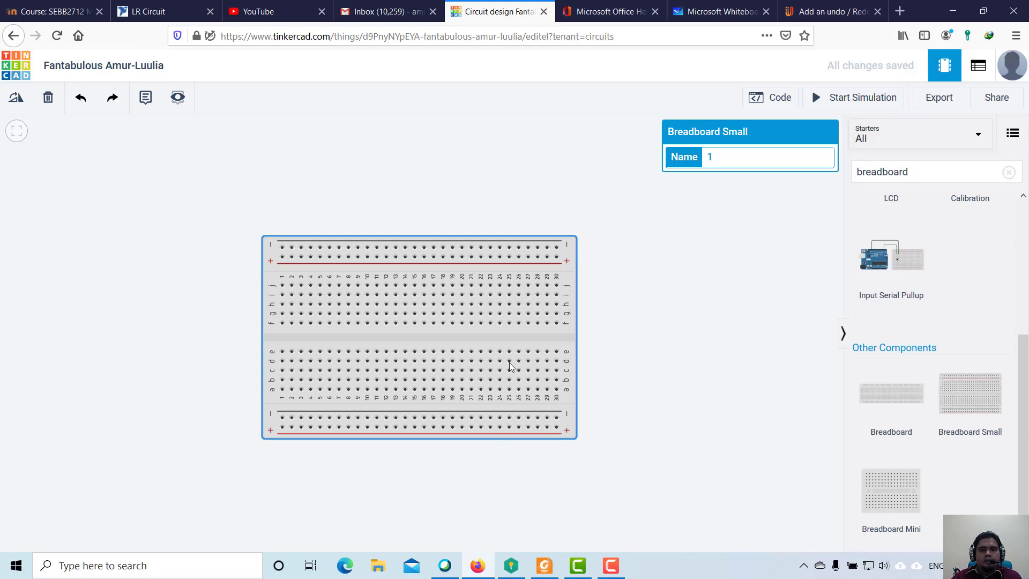
Switch to Microsoft Whiteboard and complete the red equation i1 = i2 = 5mA below the parallel circuit sketch.
click(722, 22)
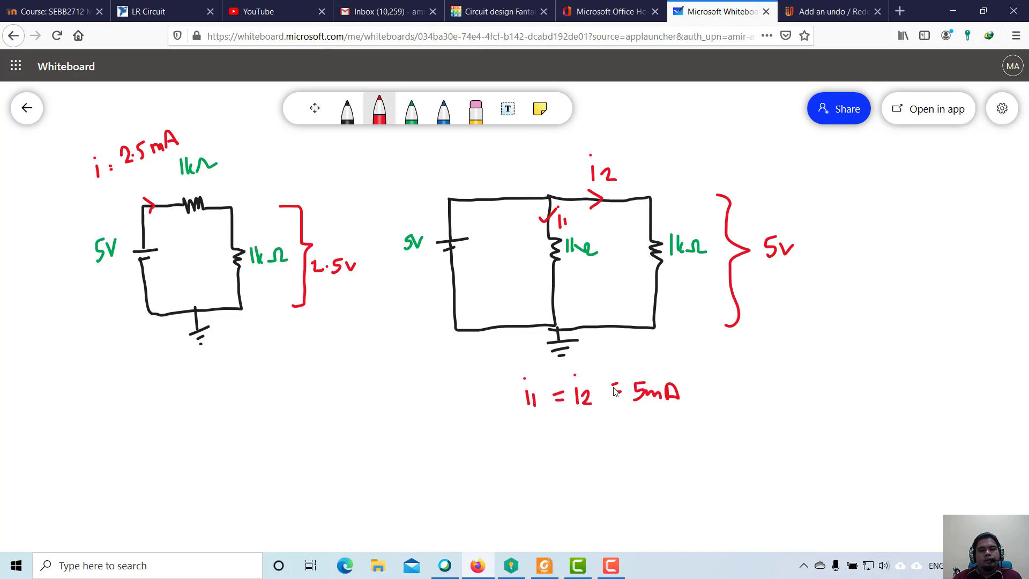
drag(614, 392, 621, 392)
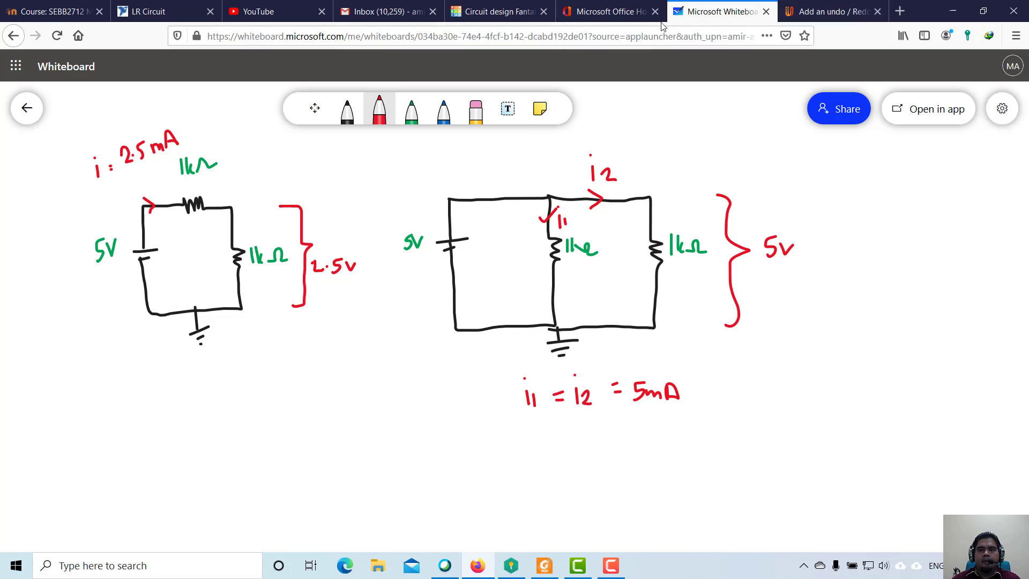
Switch back to Tinkercad, search the components for "supply" and place a Power Supply beside the breadboard, slightly above it.
click(493, 16)
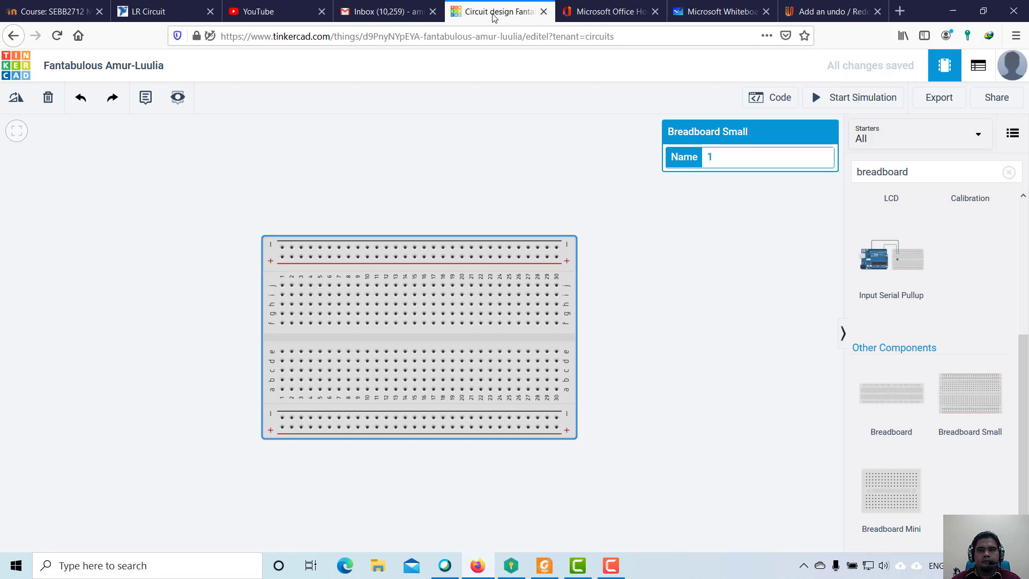
click(912, 172)
drag(873, 171, 848, 168)
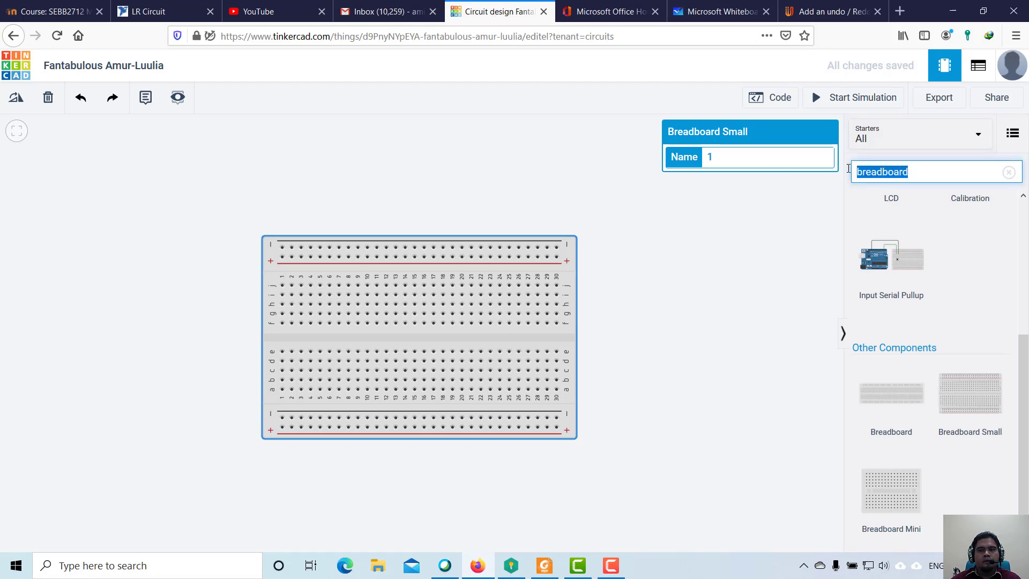
text(power)
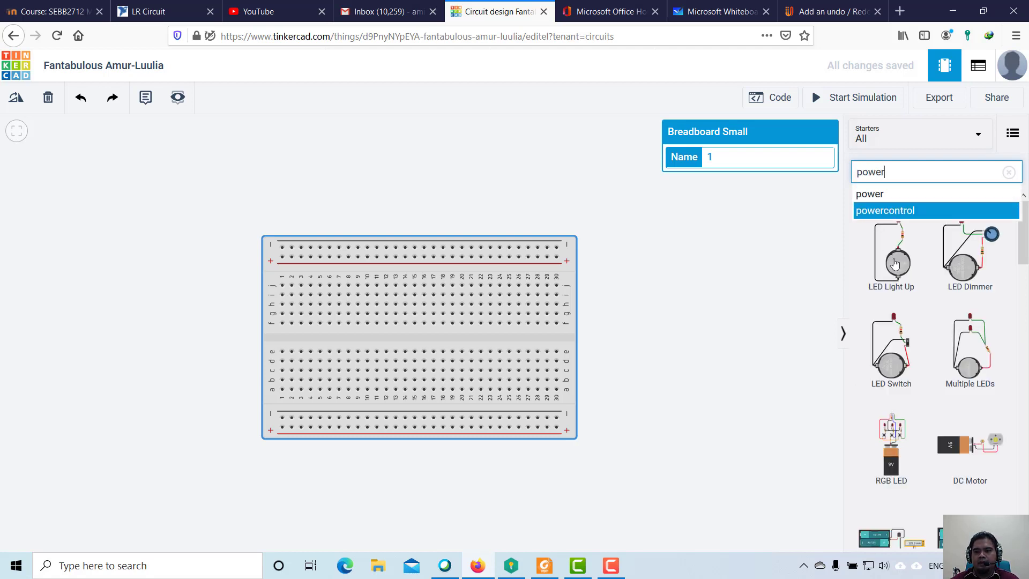
scroll(912, 299, down, 5)
scroll(914, 300, down, 4)
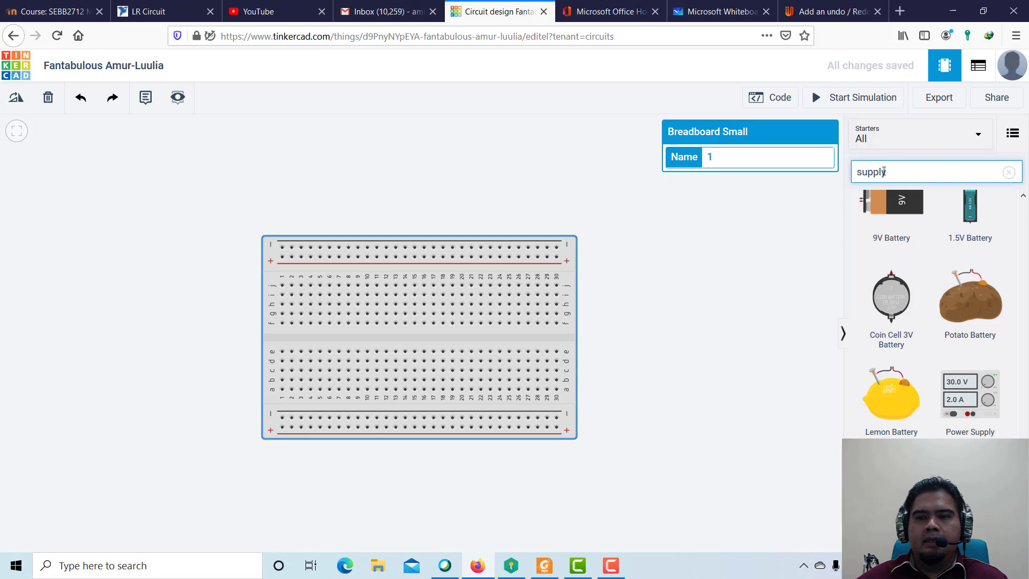
drag(967, 399, 122, 321)
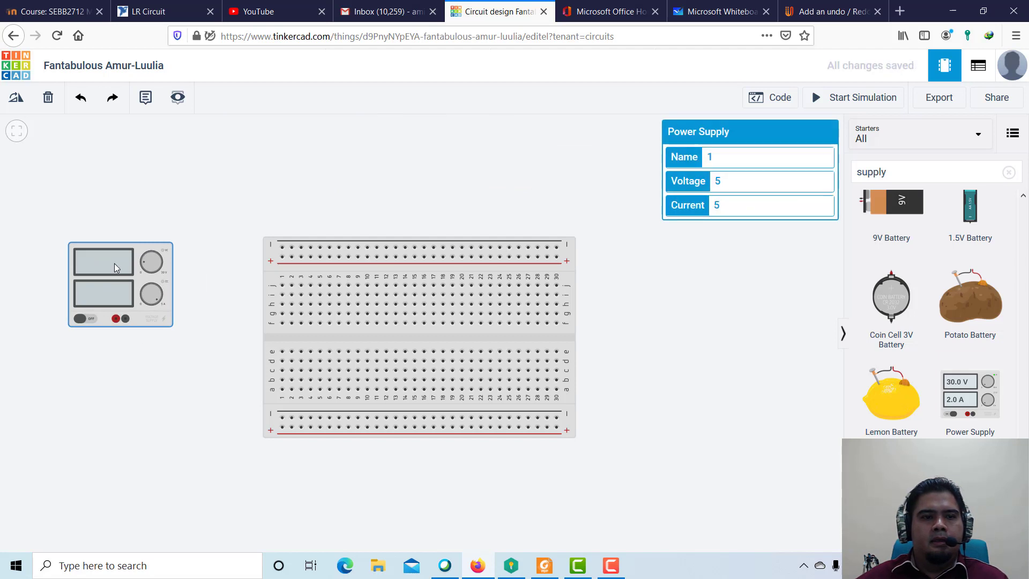
drag(122, 274, 134, 215)
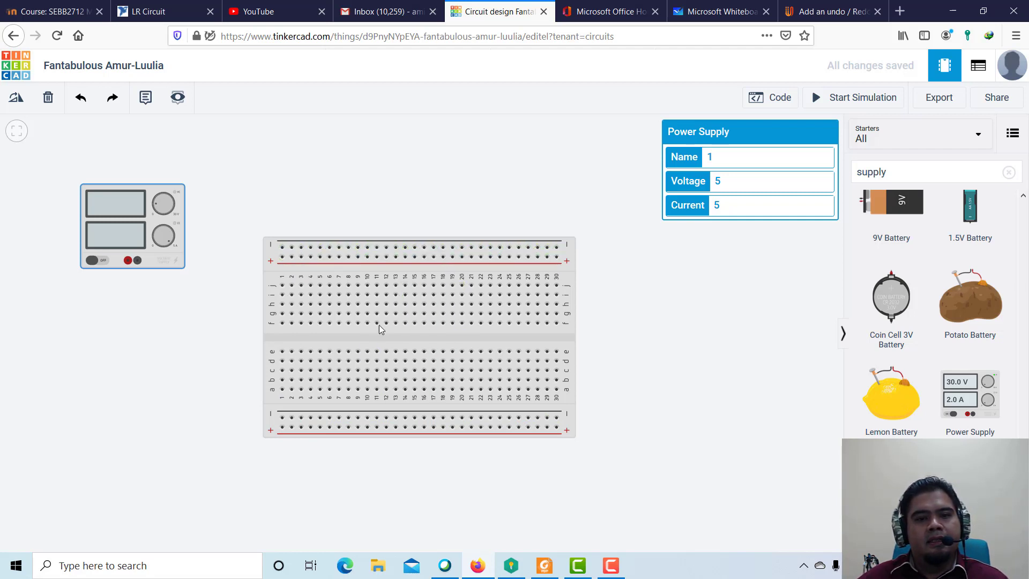
Wire the power supply's positive terminal to the breadboard's upper positive rail at column 1, routing around below the supply.
click(128, 261)
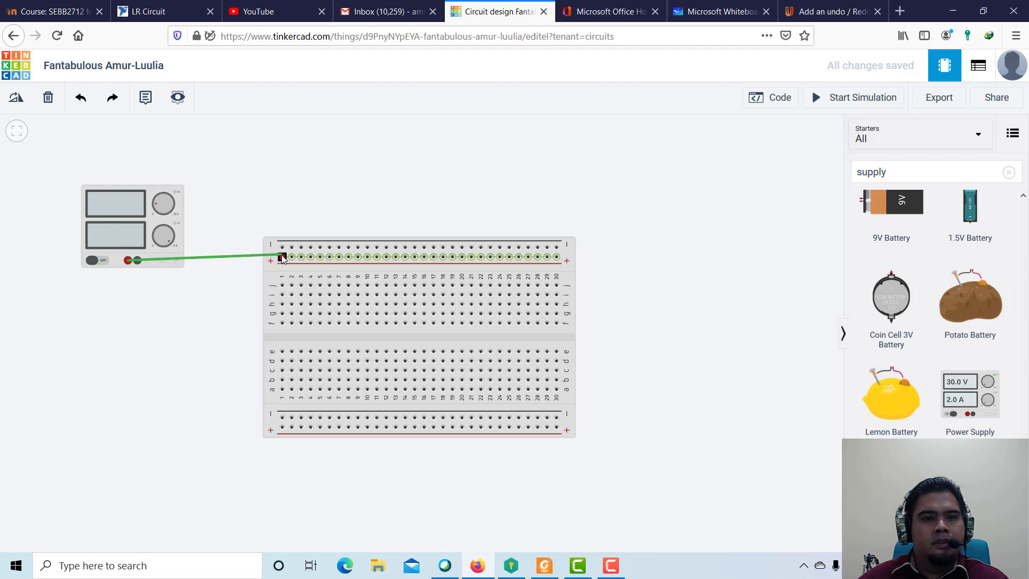
click(128, 300)
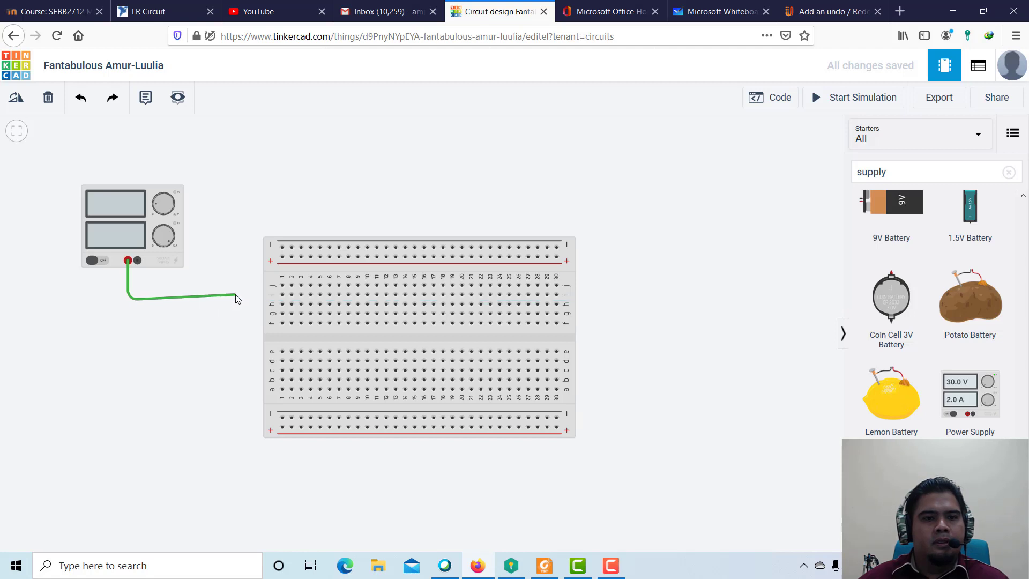
click(237, 299)
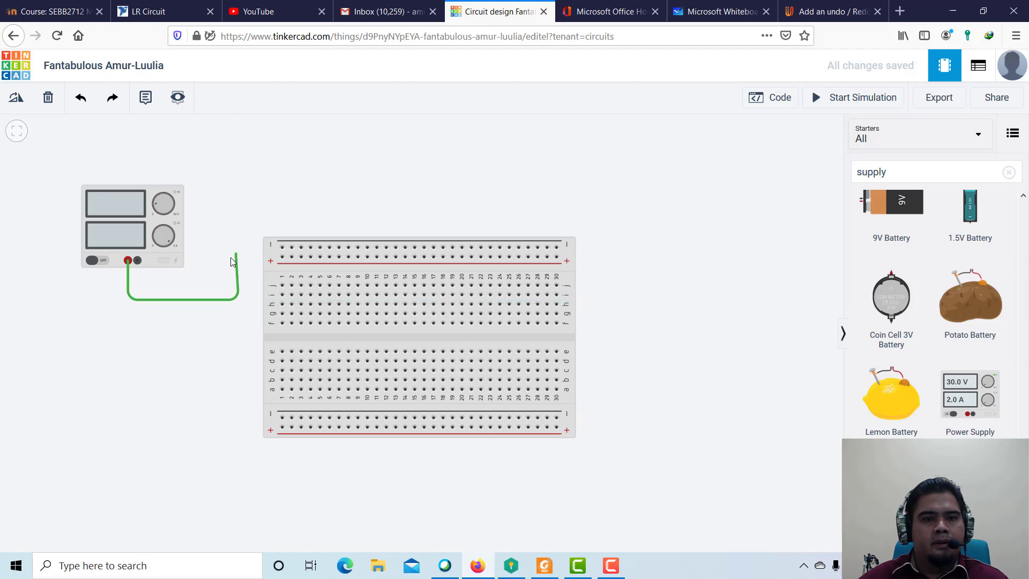
click(238, 259)
click(283, 257)
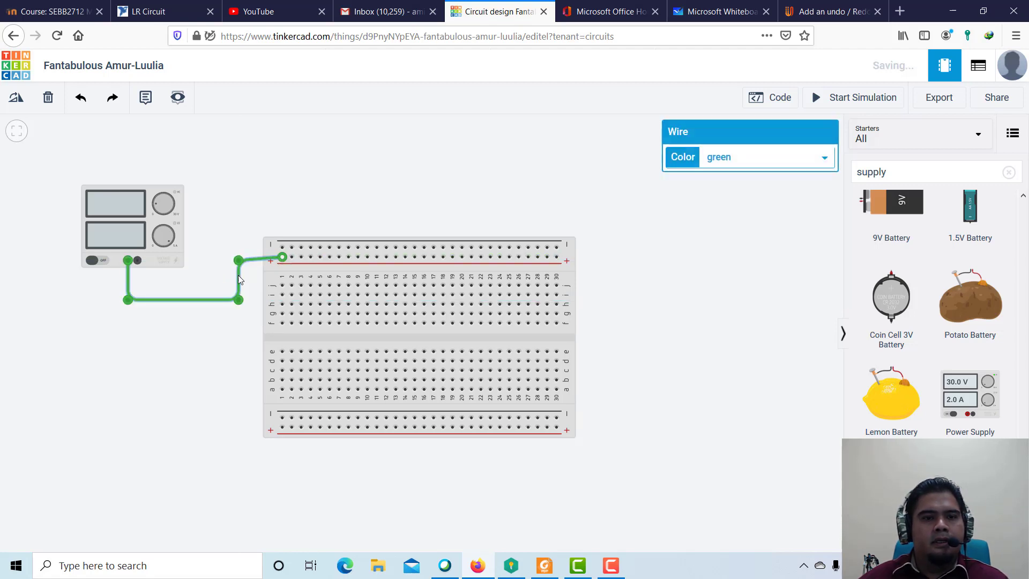
Wire the power supply's negative terminal to the breadboard's upper negative rail at column 1, with bends inside the first wire.
click(138, 260)
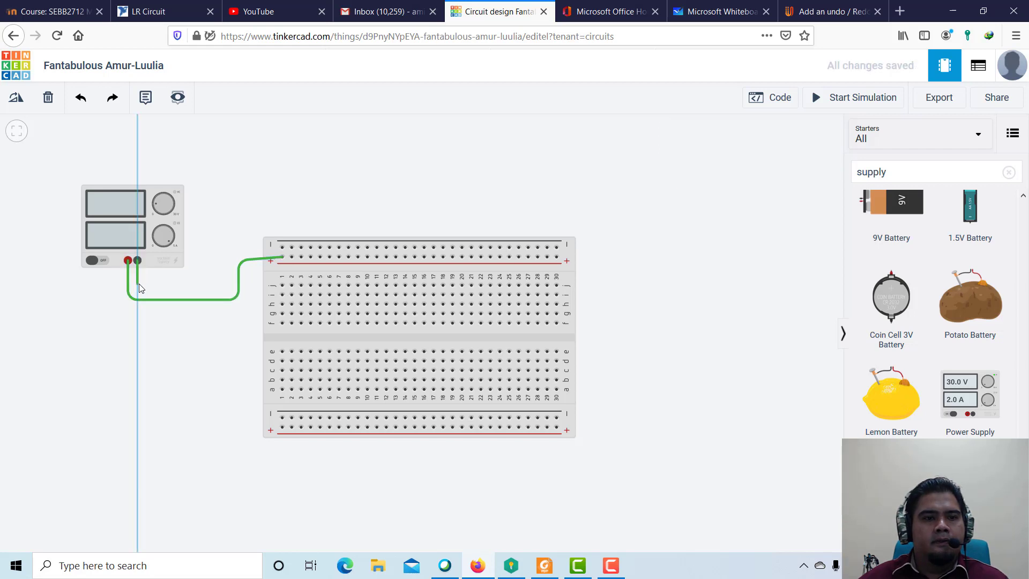
click(138, 282)
click(220, 282)
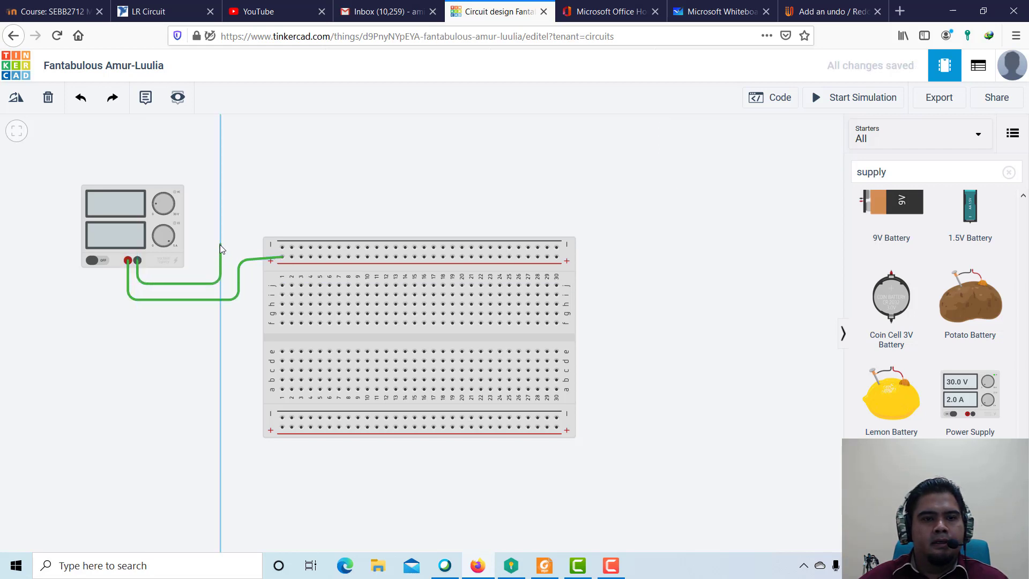
click(220, 245)
click(280, 248)
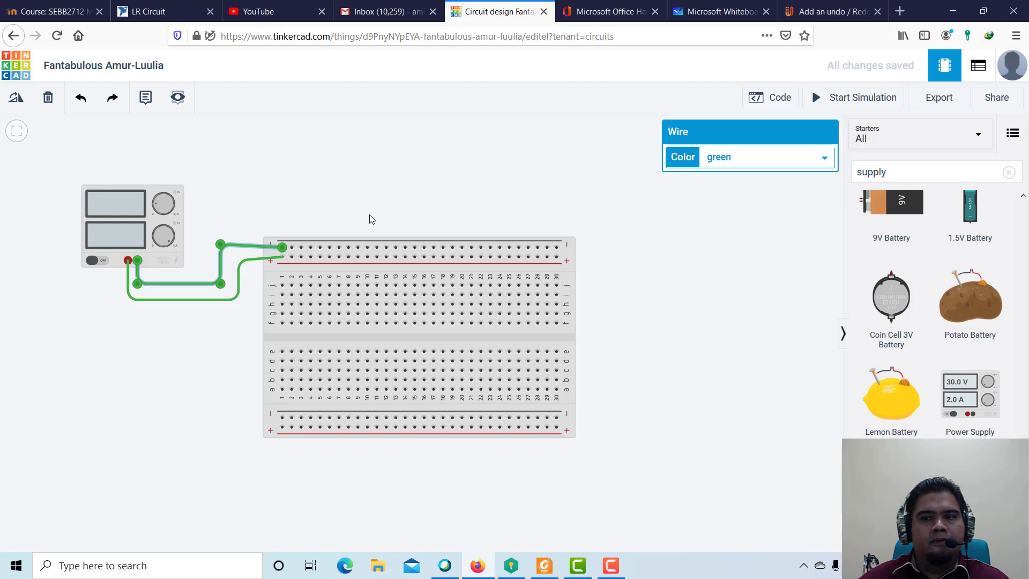
Check the power supply's settings and review the series circuit sketch in Microsoft Whiteboard, returning to the Tinkercad circuit.
click(112, 210)
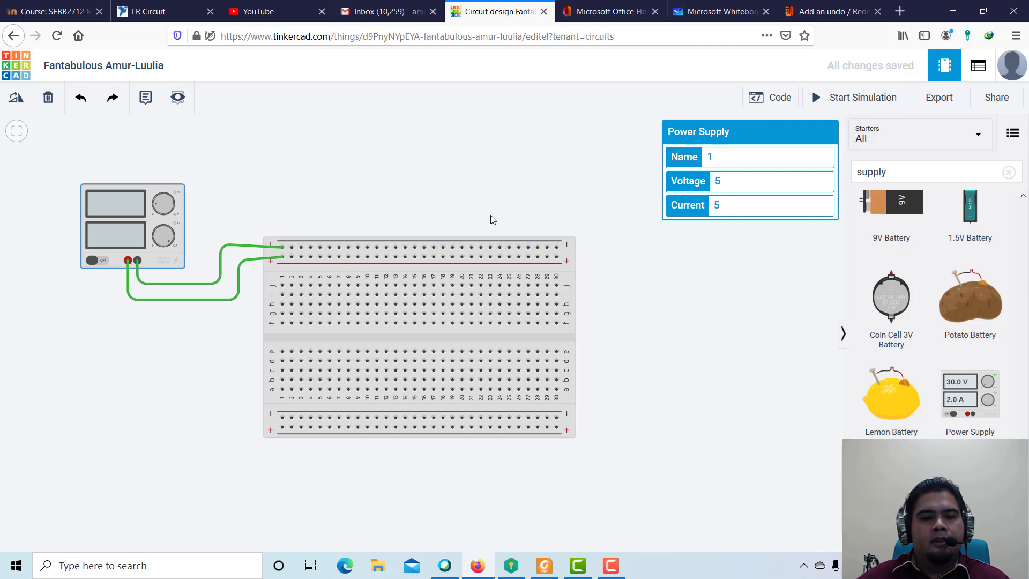
click(692, 11)
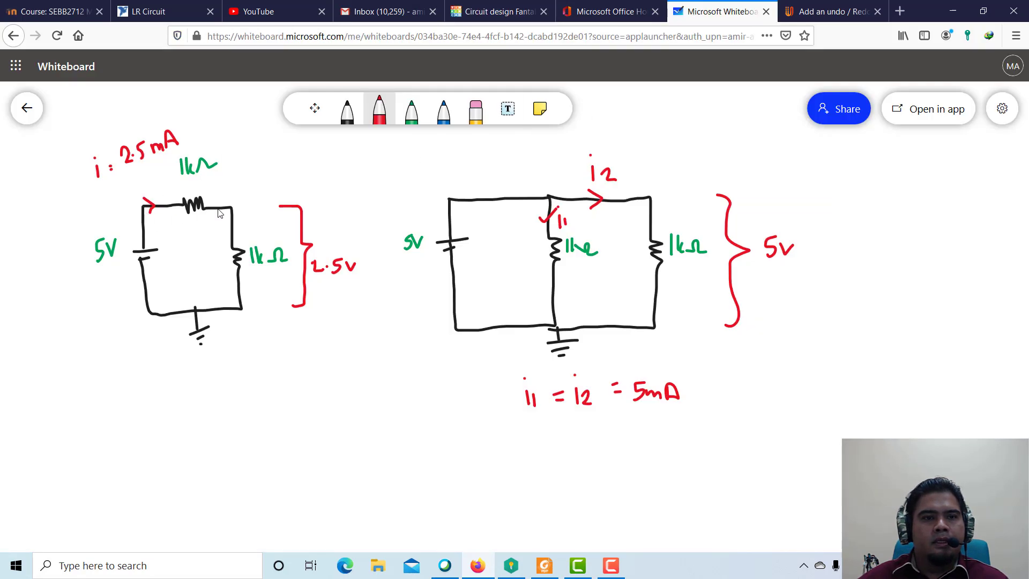
click(486, 12)
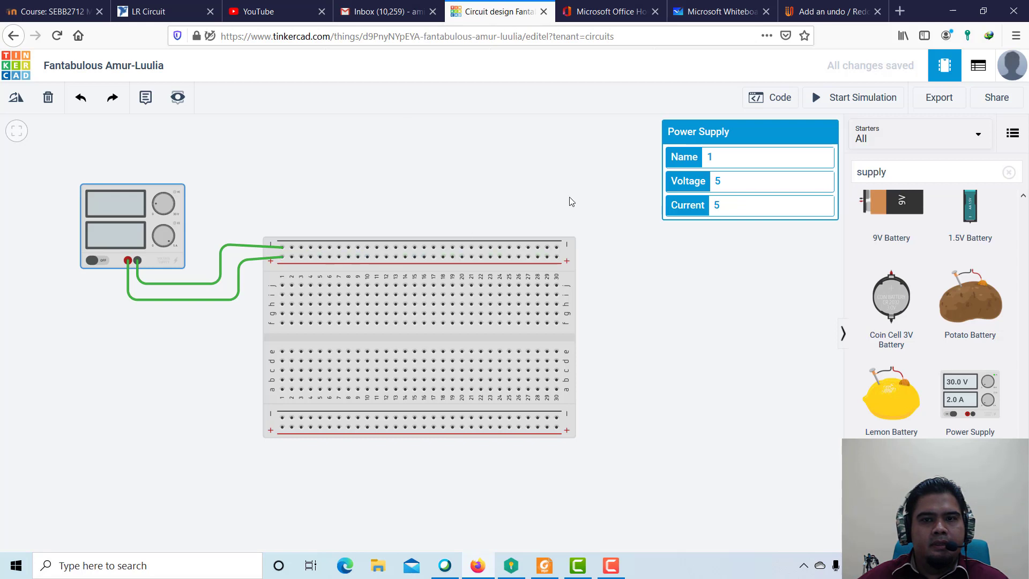
click(709, 13)
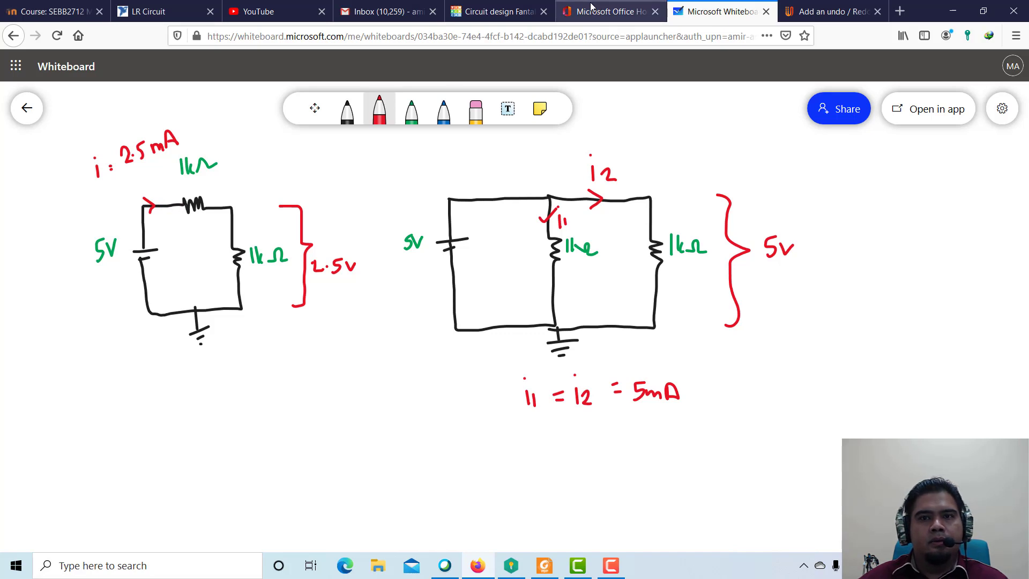
click(507, 11)
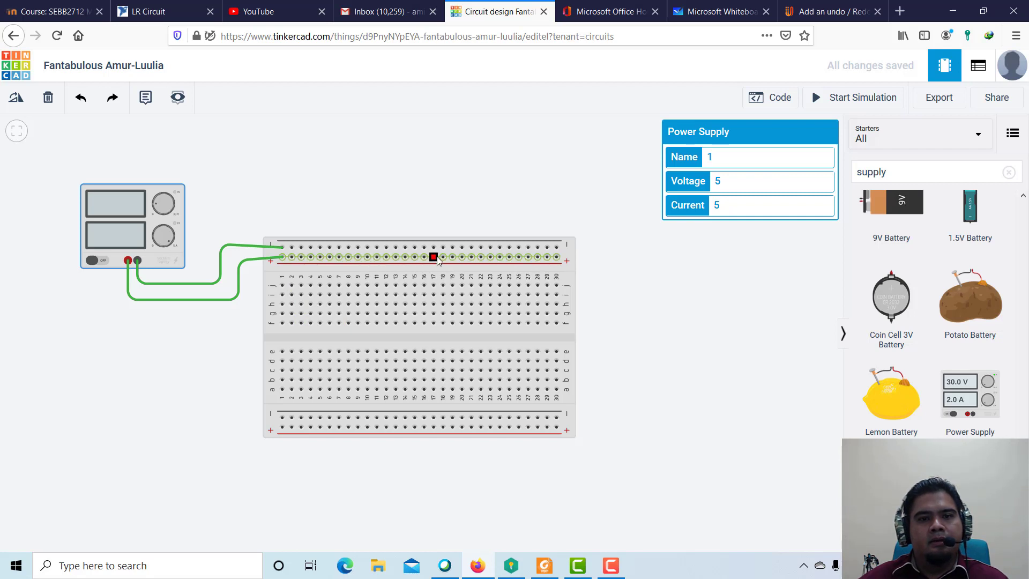
Wire the breadboard's upper positive rail at column 7 straight down to hole j7.
click(338, 258)
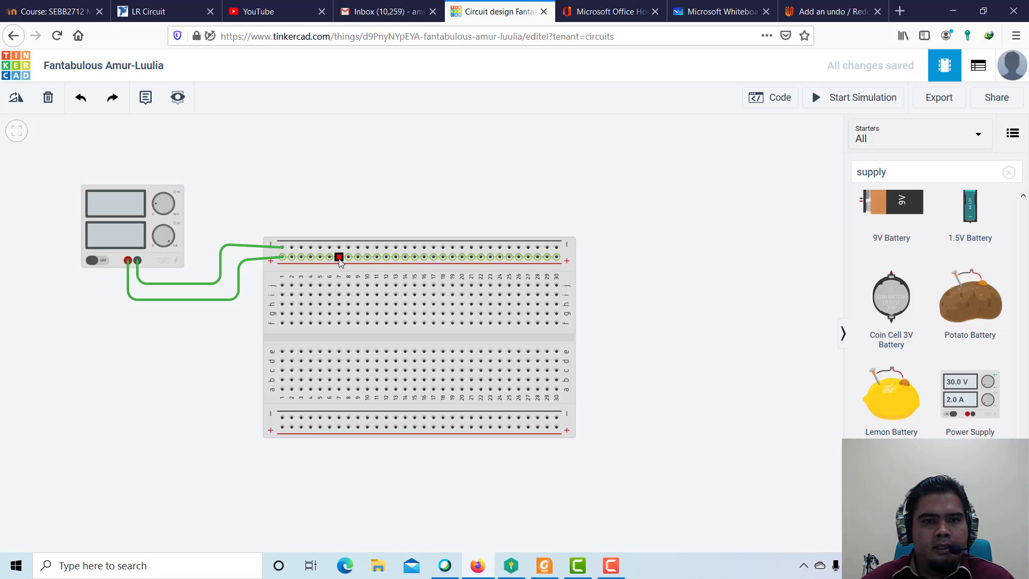
click(339, 285)
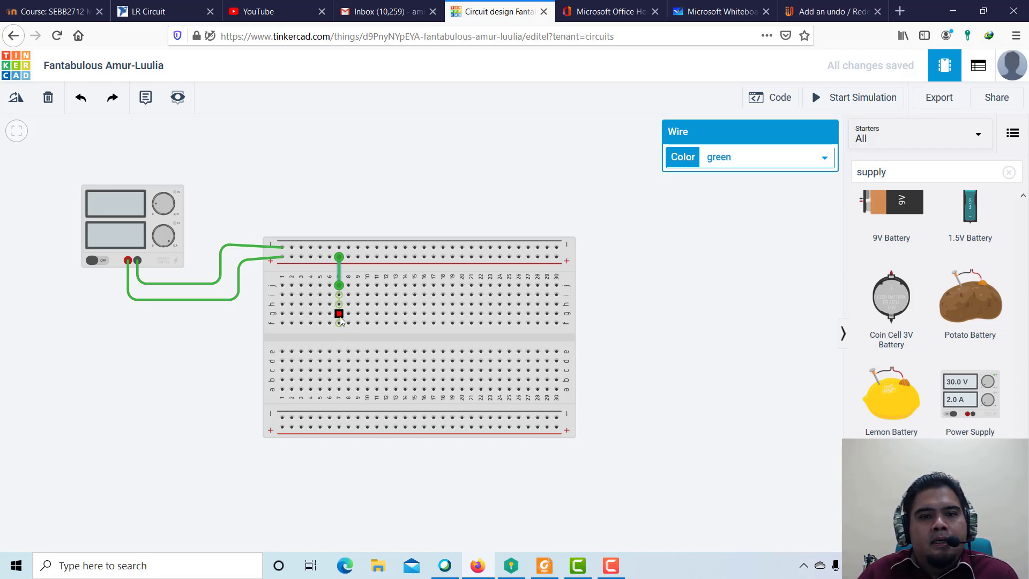
Search the starters library for "resistor" and look through the entries for a single resistor component.
drag(929, 173, 863, 178)
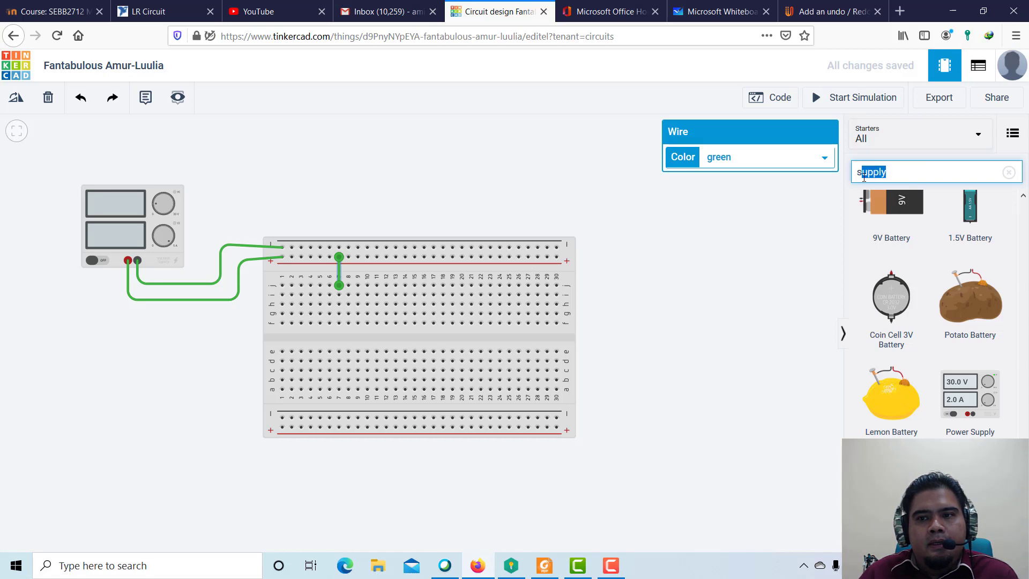
text(rs)
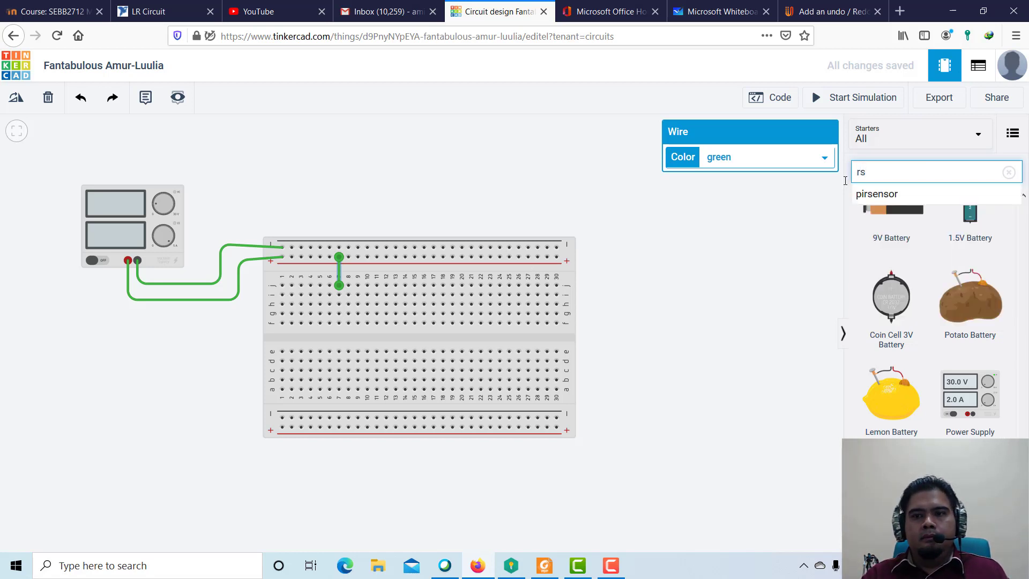
text(sis)
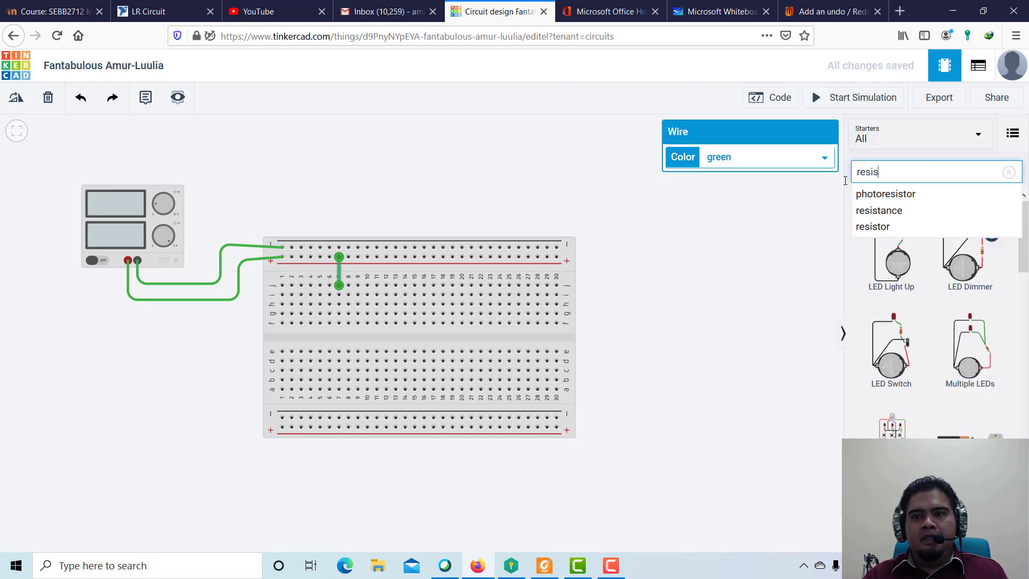
click(881, 228)
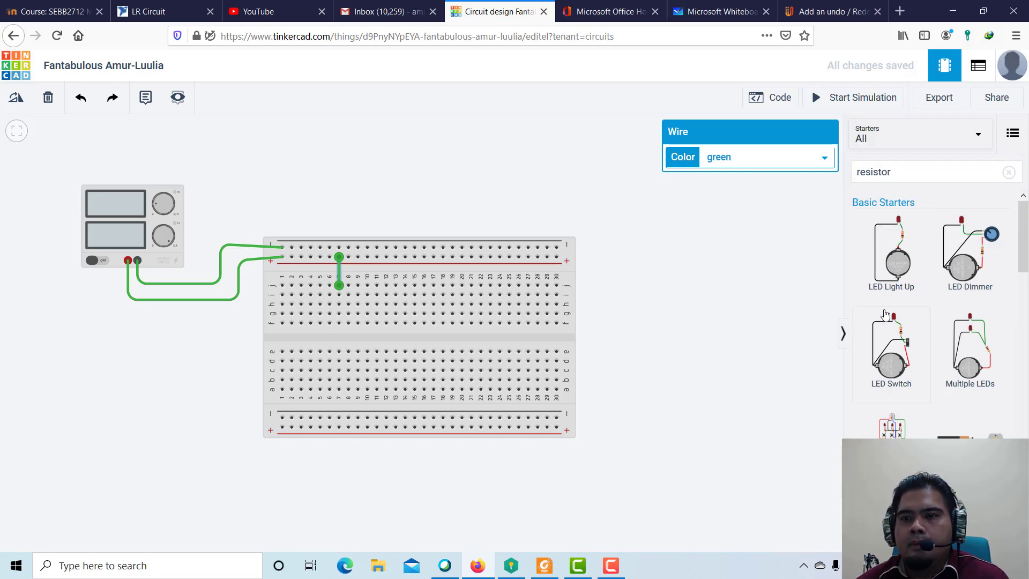
scroll(885, 315, down, 3)
scroll(885, 315, down, 5)
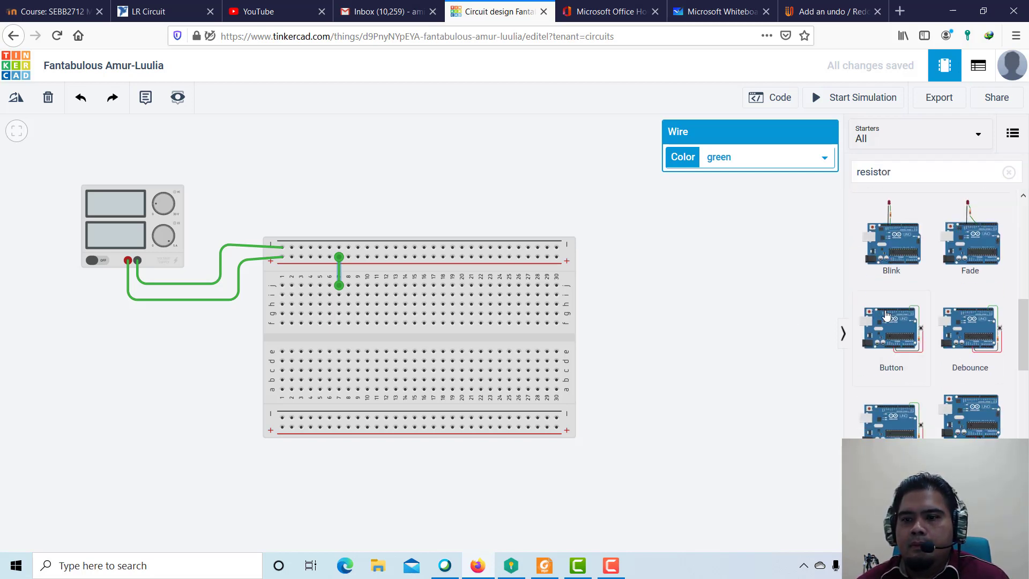
click(932, 166)
key(Return)
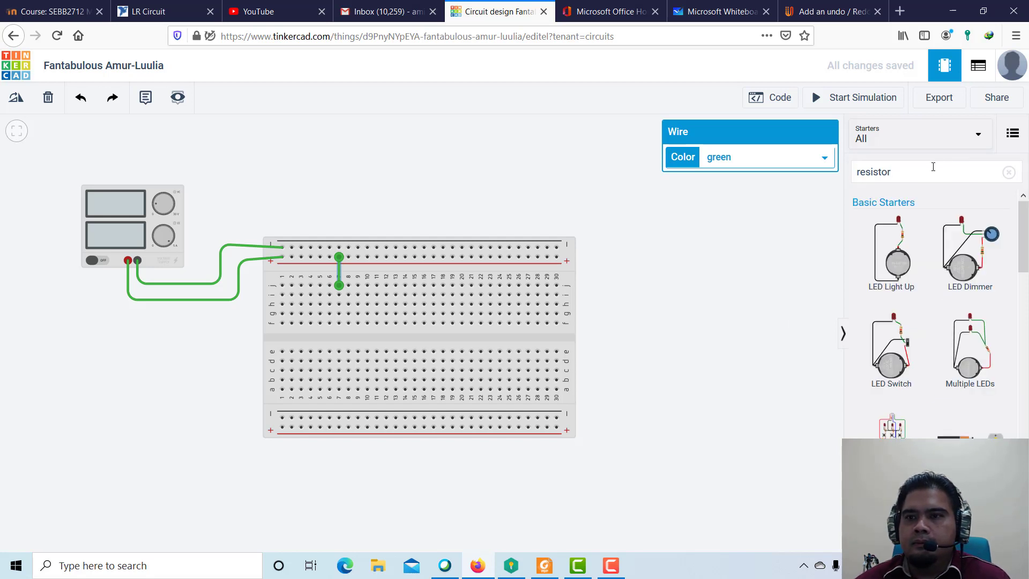
Show the Basic components and place a Resistor in the empty workspace to the right of the breadboard.
click(957, 138)
click(917, 179)
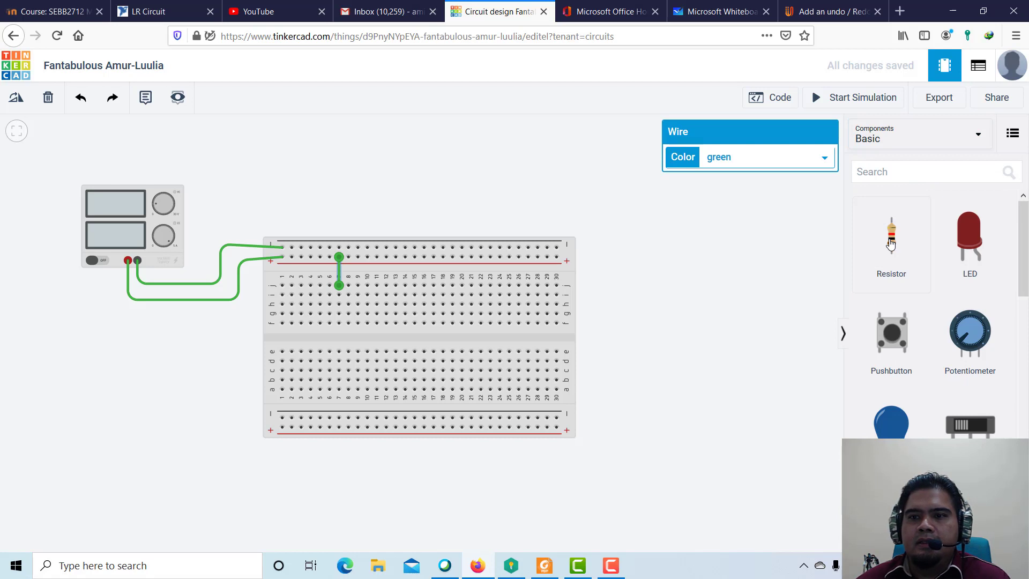
drag(889, 243, 686, 299)
Rotate the new resistor clockwise in 30° increments through 270° so it lies horizontally.
key(r)
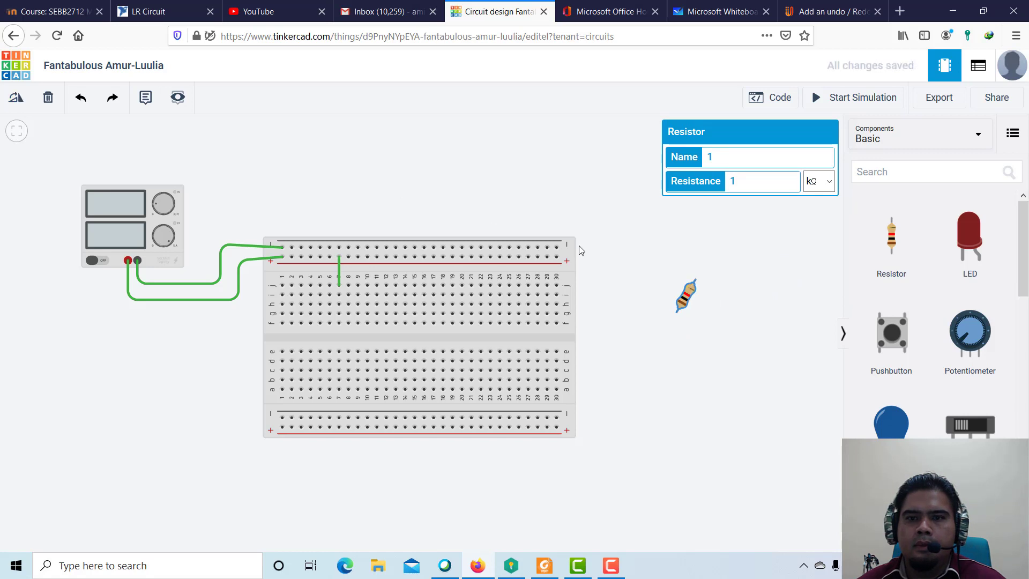
click(16, 103)
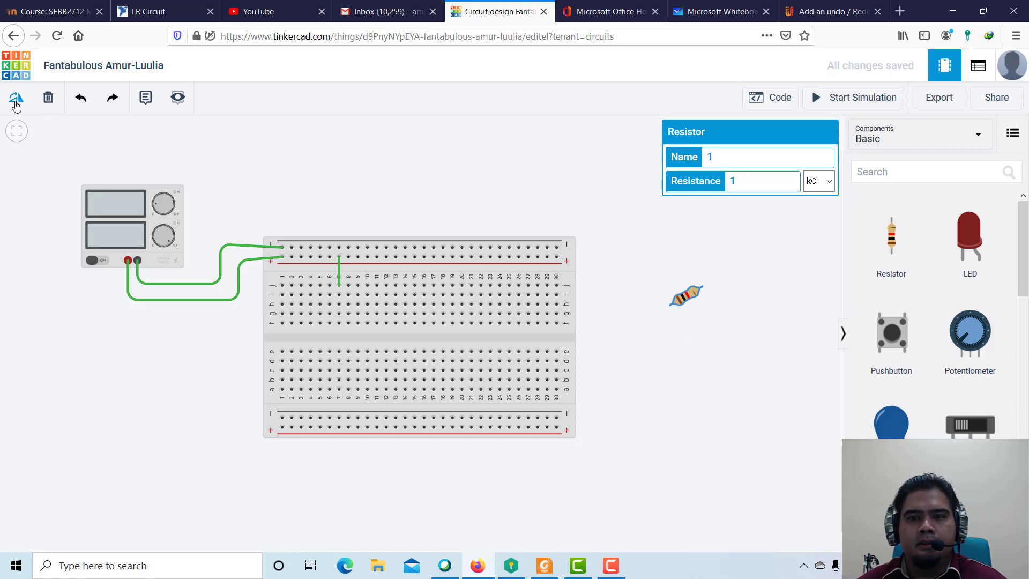
click(17, 103)
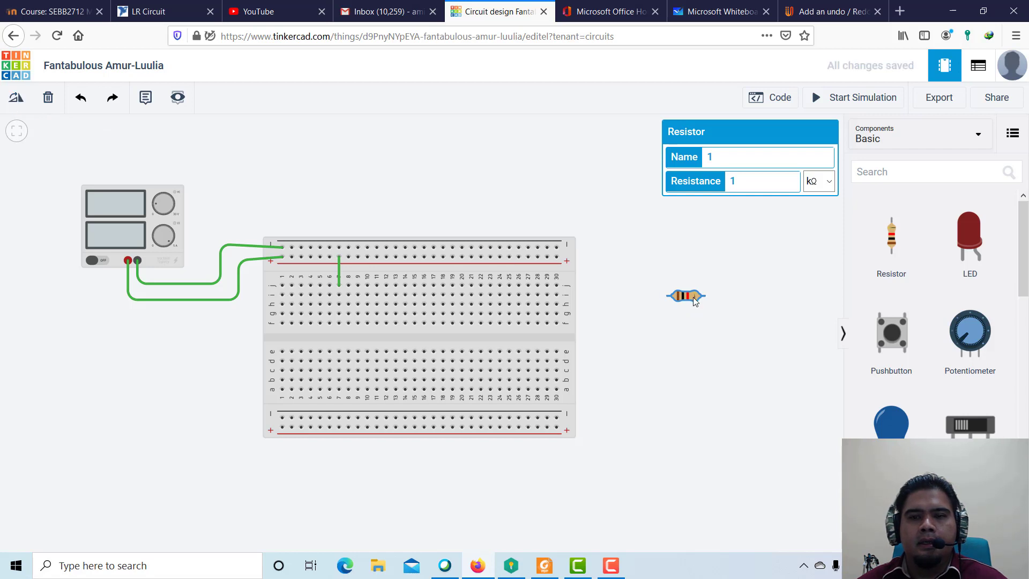
click(20, 108)
click(20, 107)
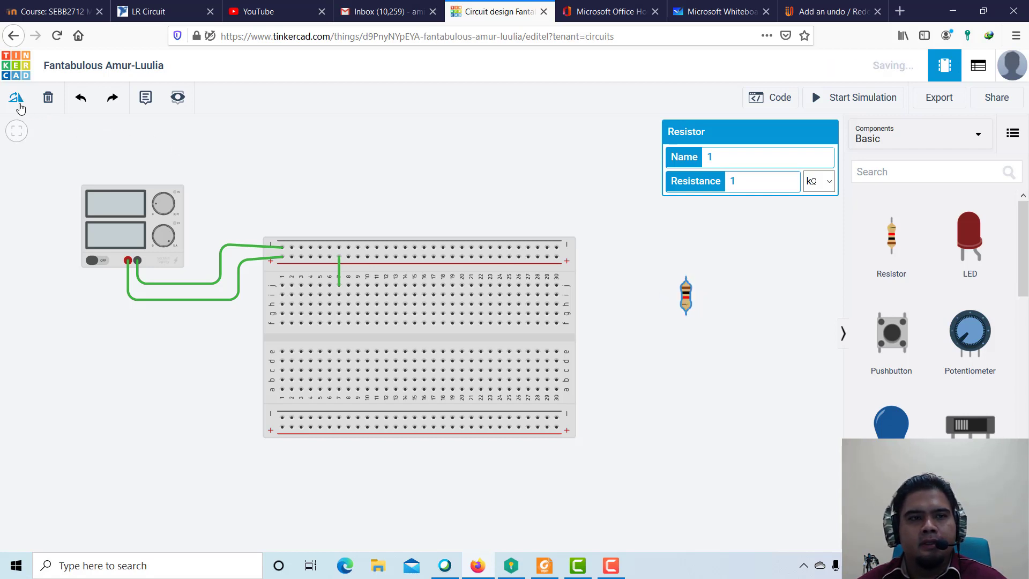
click(20, 108)
click(20, 107)
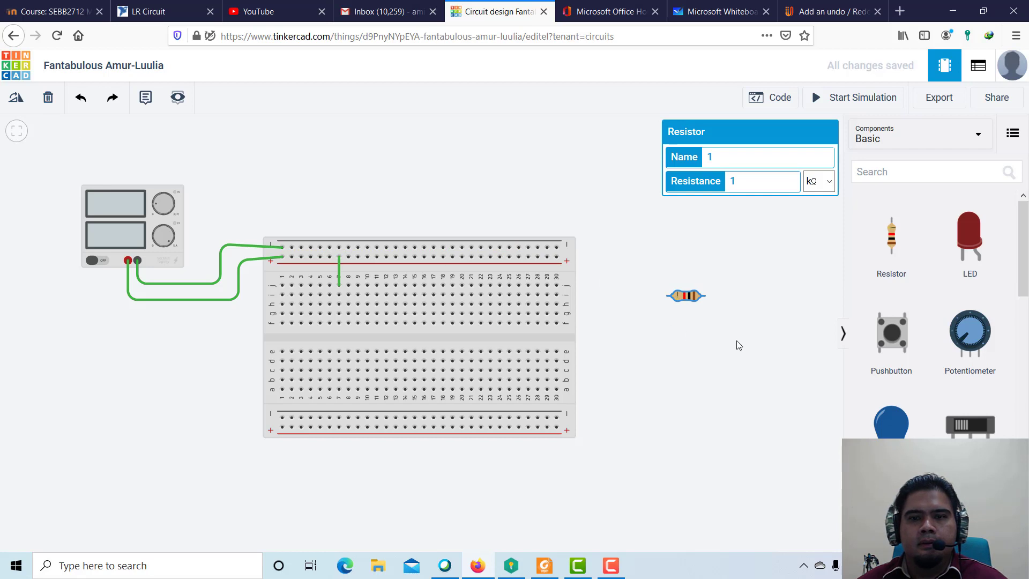
Move the resistor onto the breadboard in row f, spanning columns 7 to 11 below the short green wire.
drag(689, 295, 405, 314)
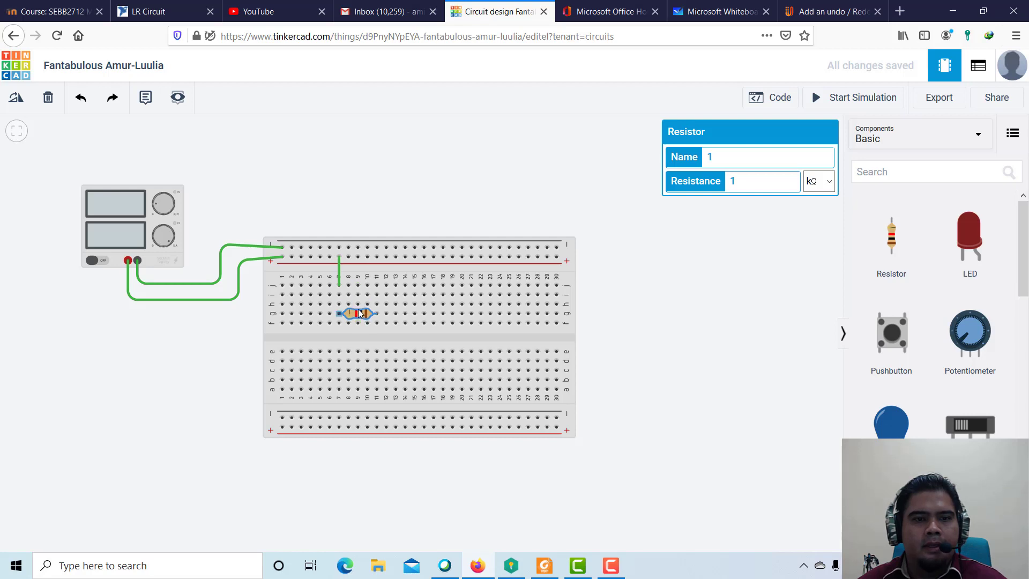
drag(360, 322, 363, 294)
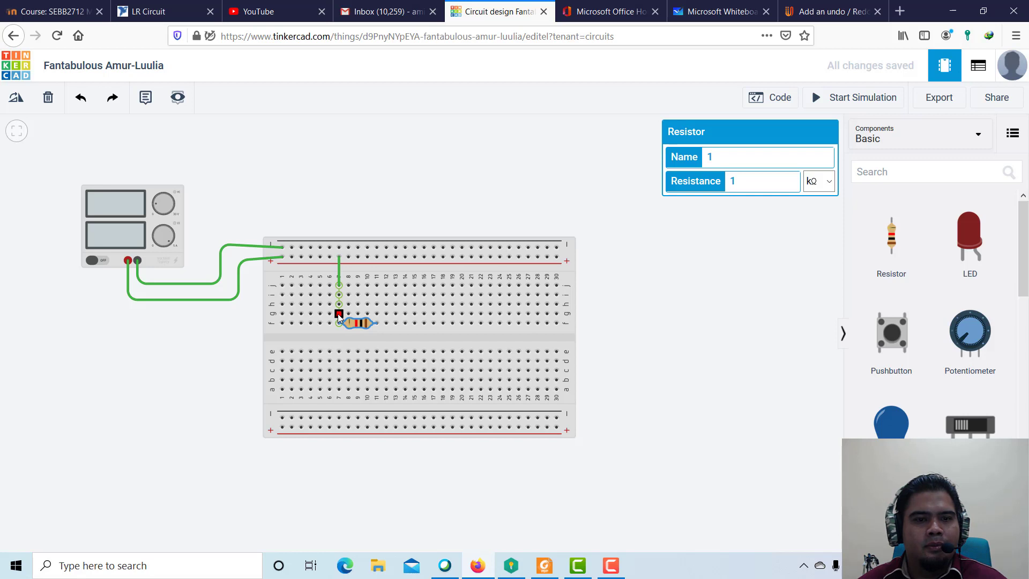
click(339, 285)
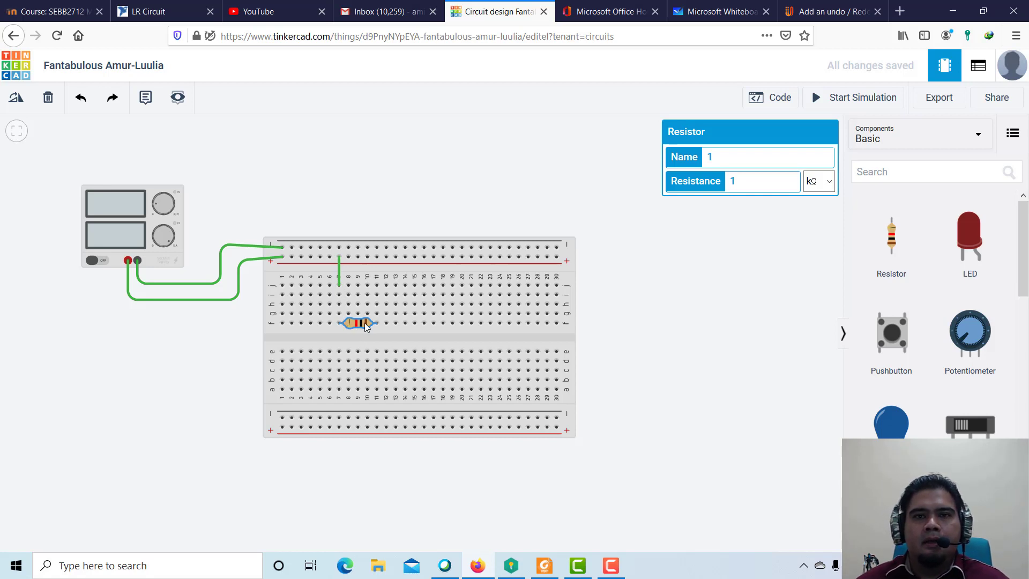
Check the series circuit in Microsoft Whiteboard, return to Tinkercad, and paste a copy of the resistor in row i, columns 11 to 15.
click(723, 18)
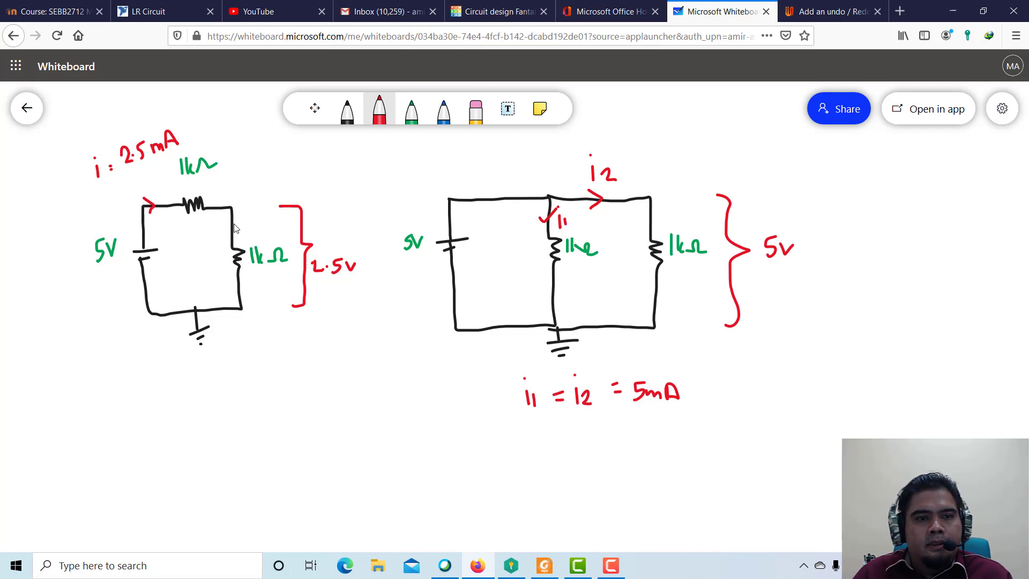
click(526, 23)
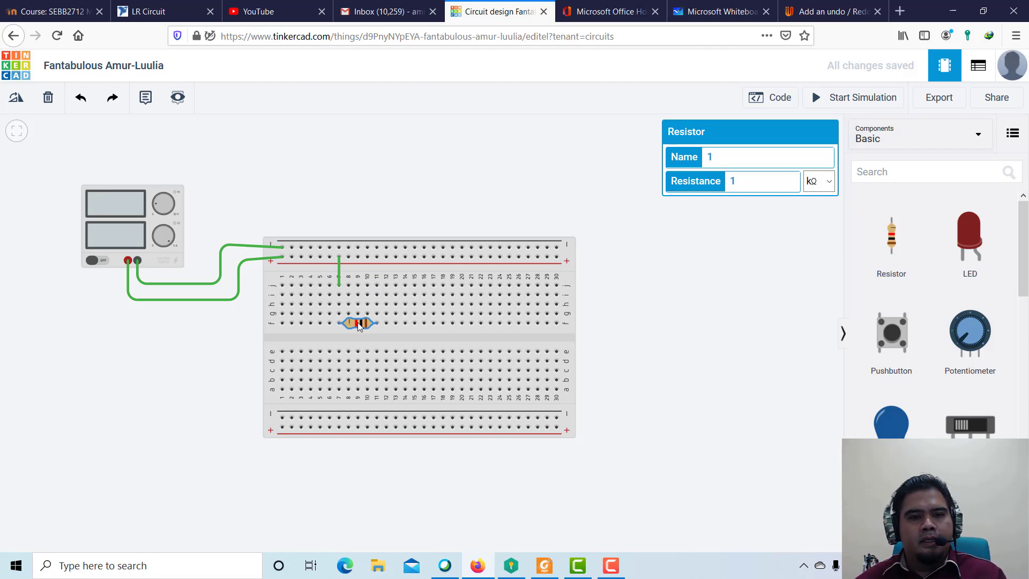
click(729, 320)
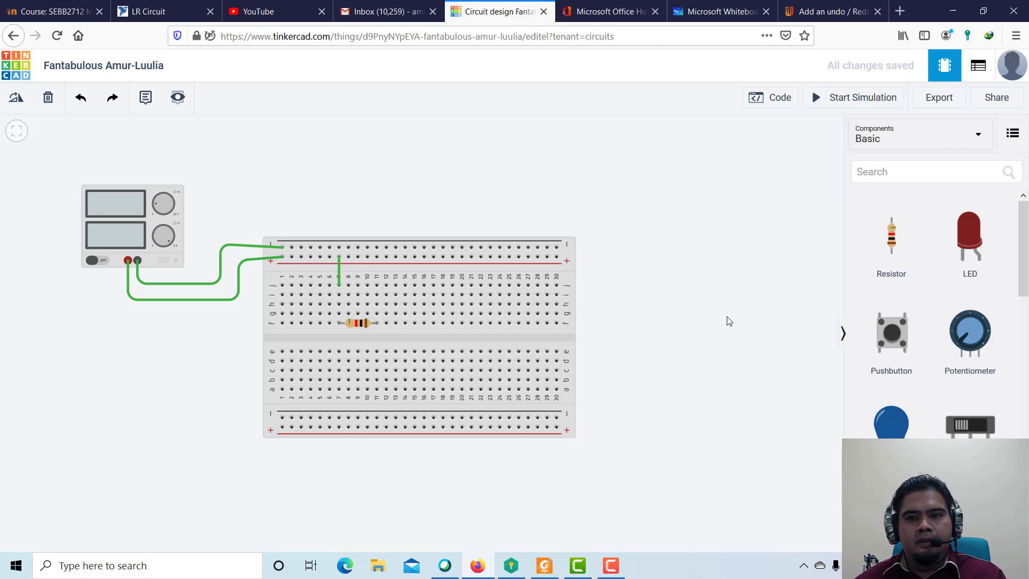
key(ctrl+v)
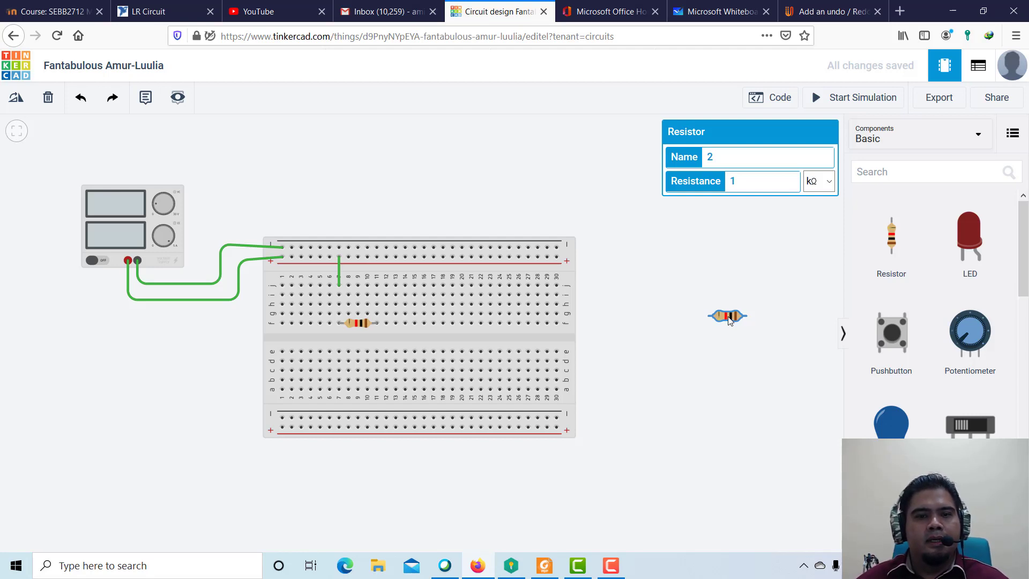
drag(729, 320, 426, 307)
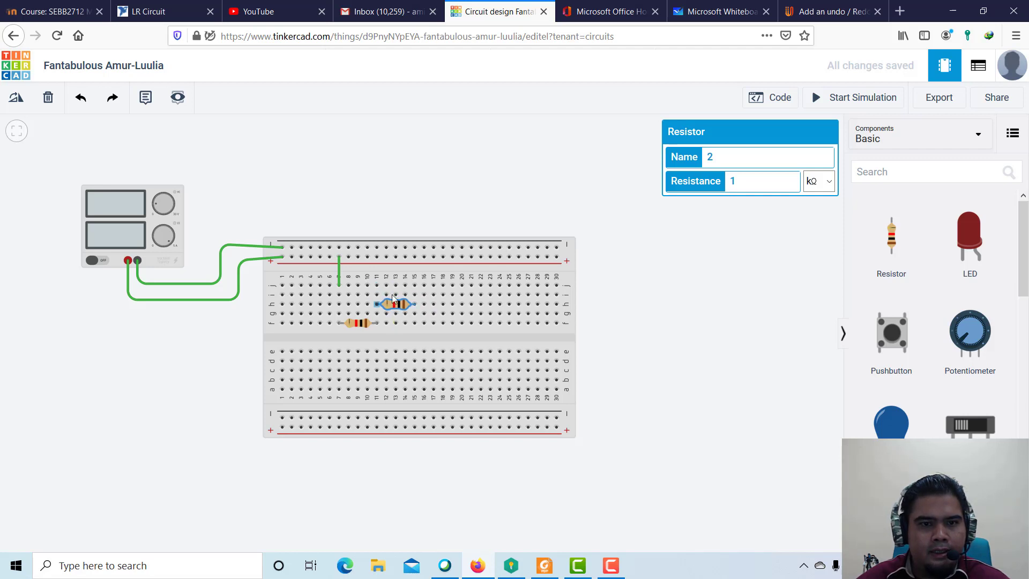
drag(392, 295, 392, 286)
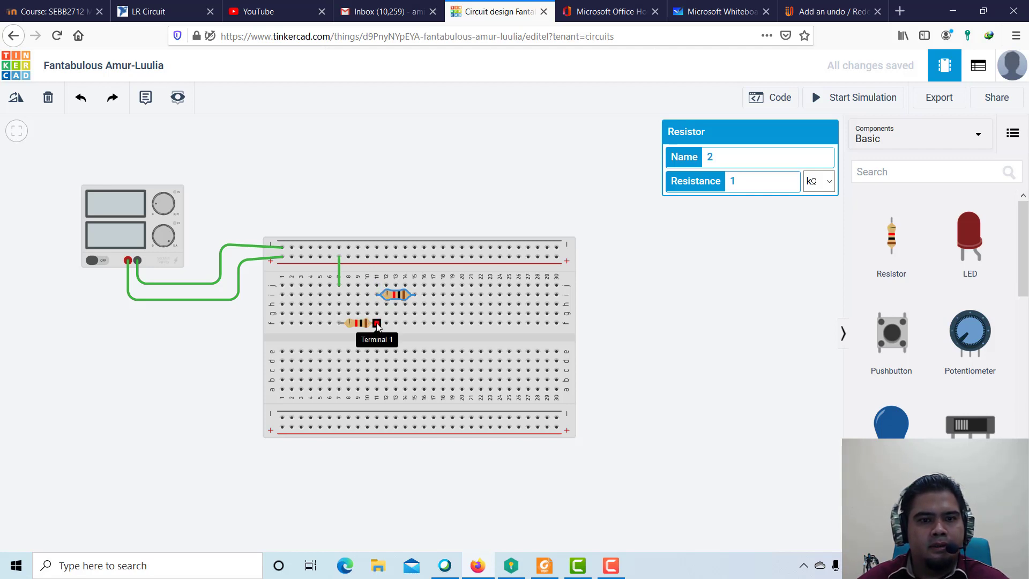
drag(377, 325, 379, 292)
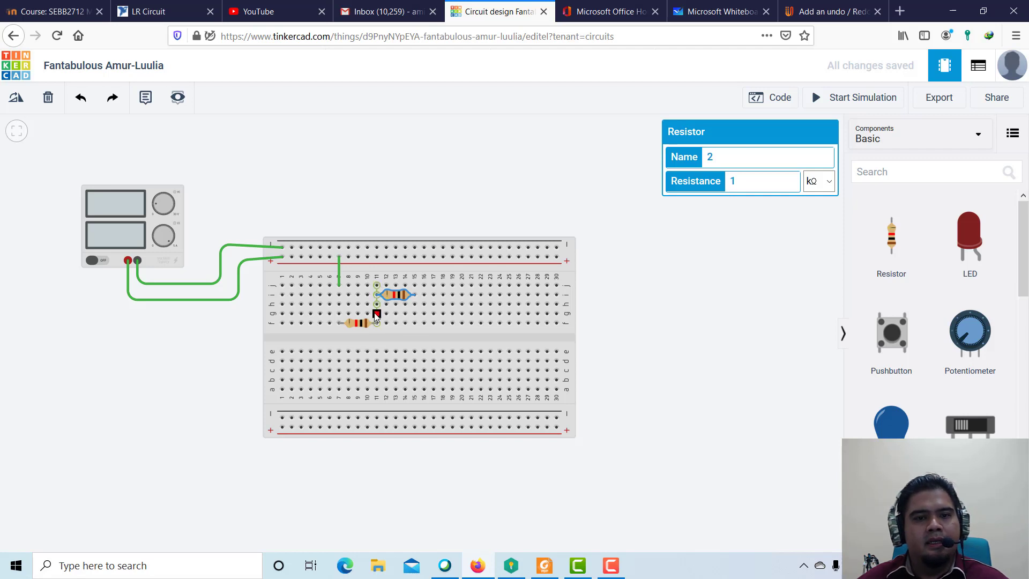
click(395, 294)
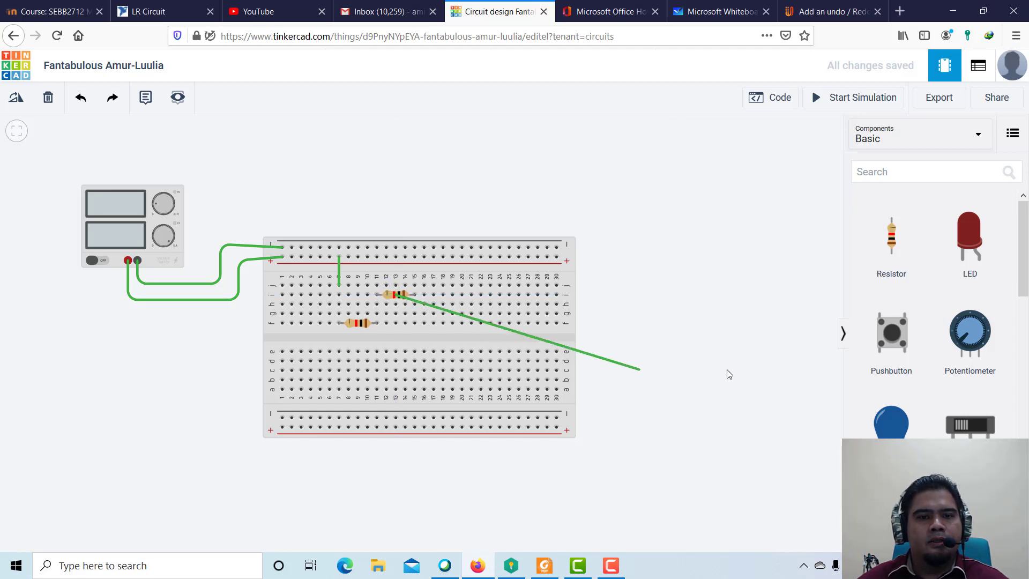
click(653, 325)
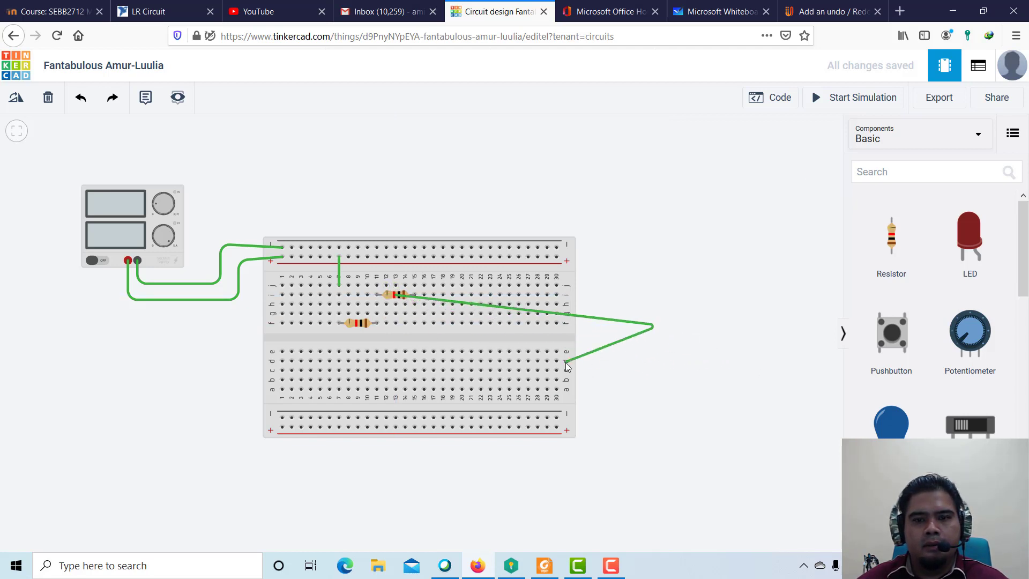
click(569, 356)
click(558, 367)
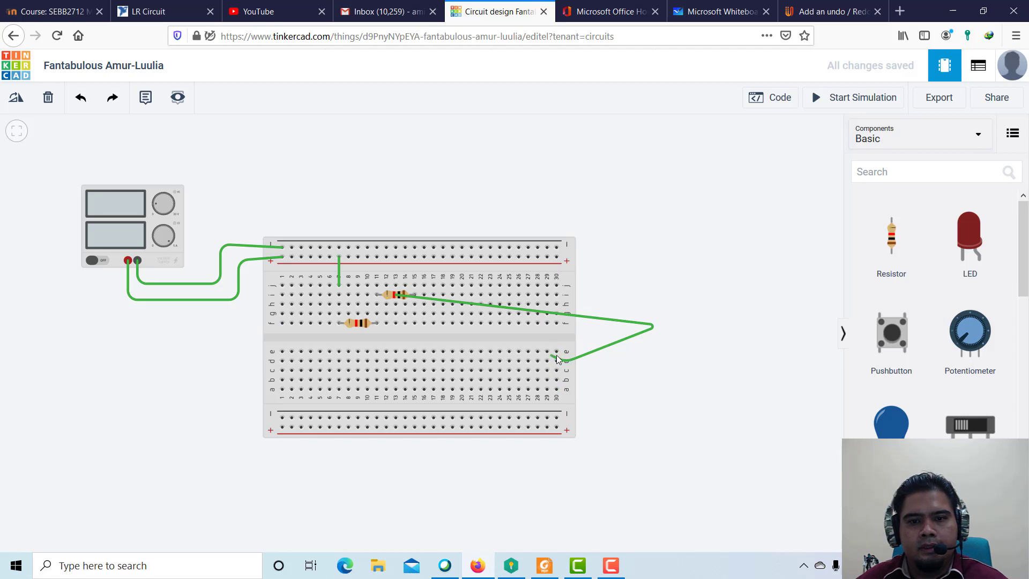
click(555, 352)
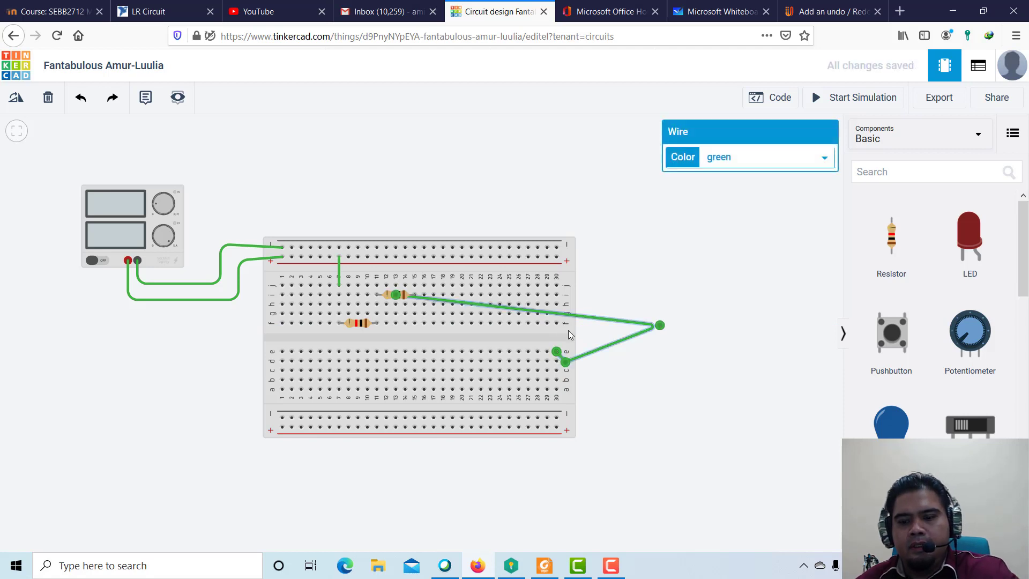
key(Delete)
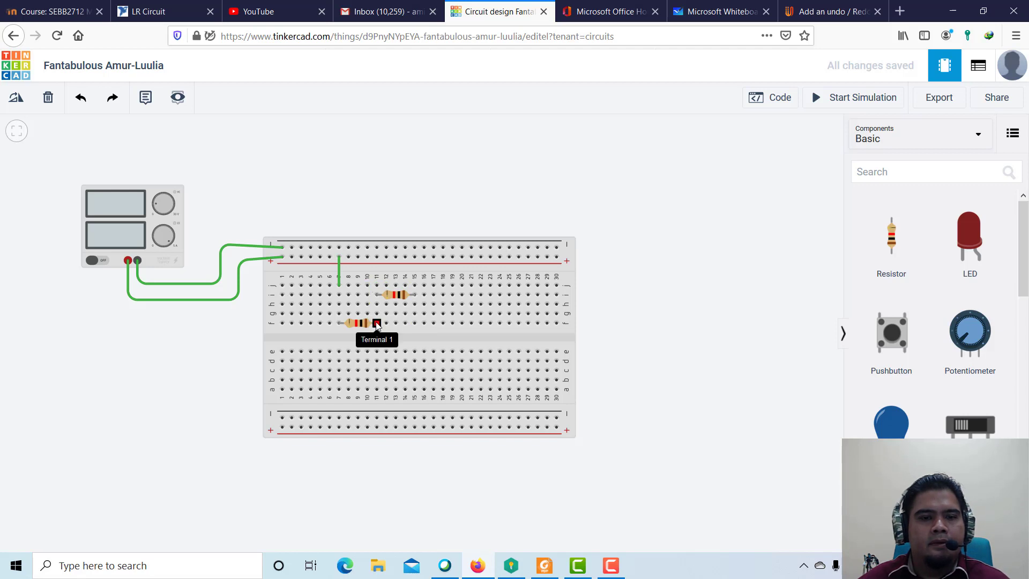
drag(376, 325, 378, 317)
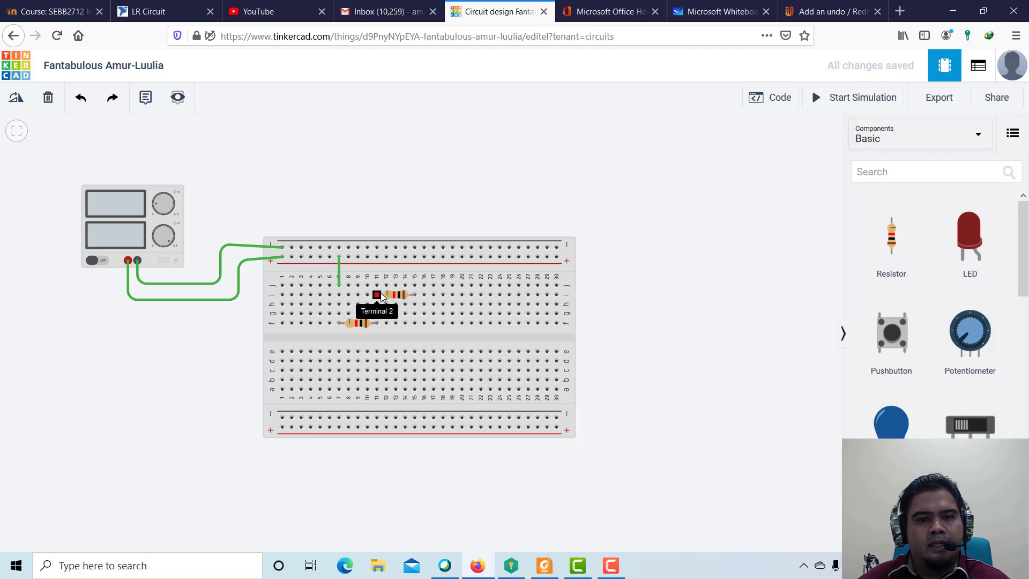
drag(417, 302, 406, 299)
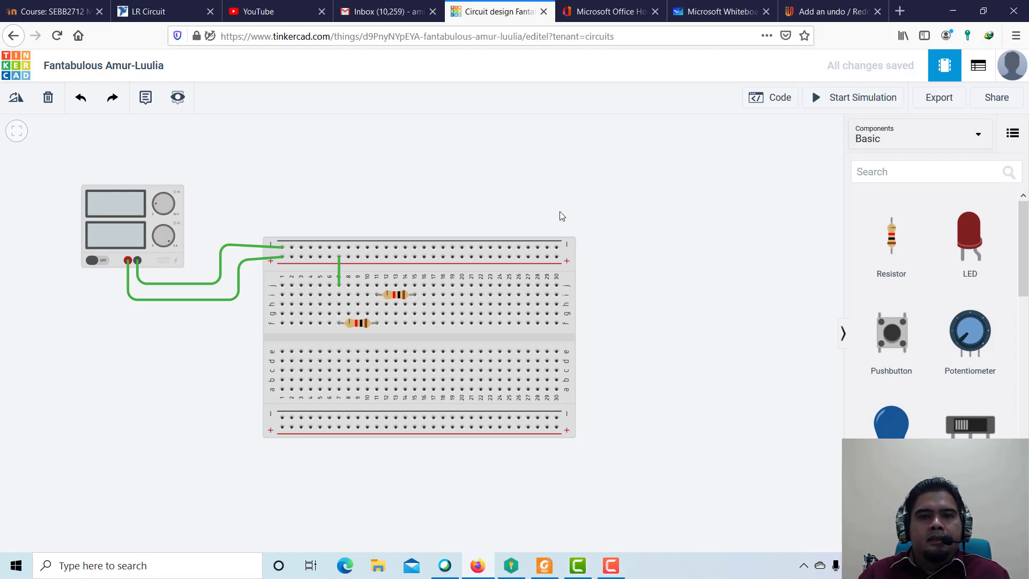
Recheck the series circuit in Microsoft Whiteboard, return to Tinkercad, and wire hole j15 up to the upper negative rail at column 15.
click(715, 11)
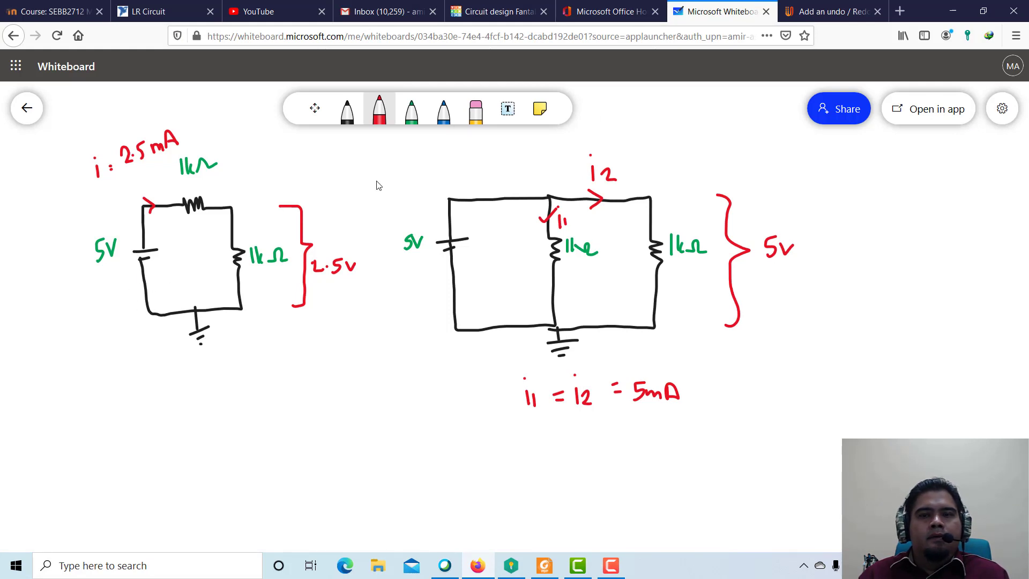
click(472, 10)
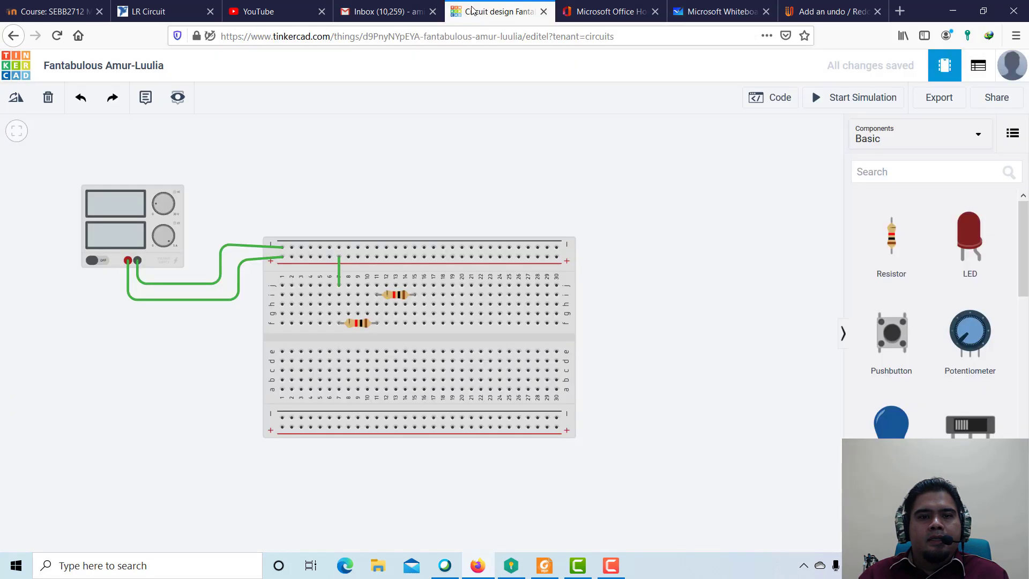
click(413, 284)
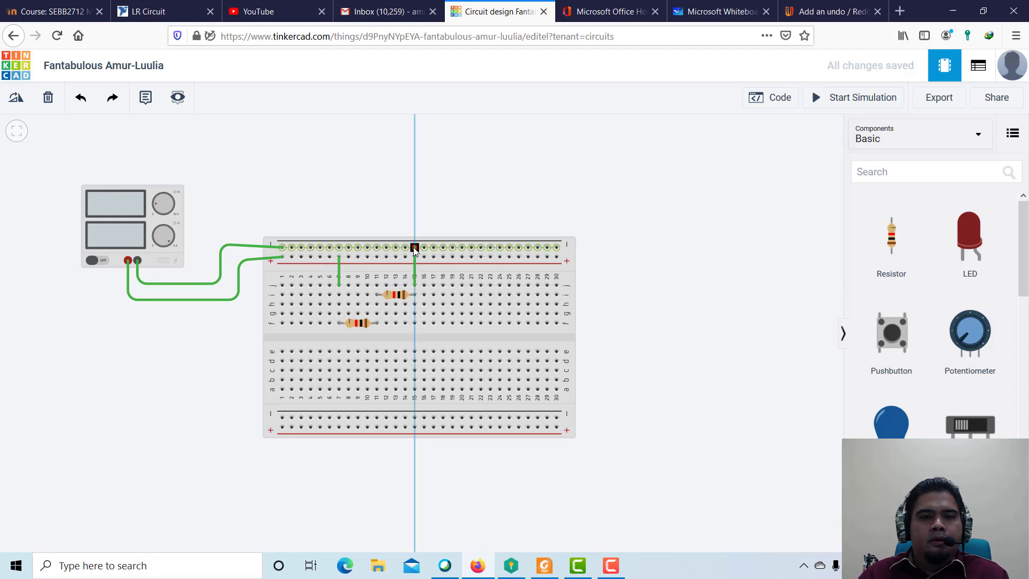
click(414, 247)
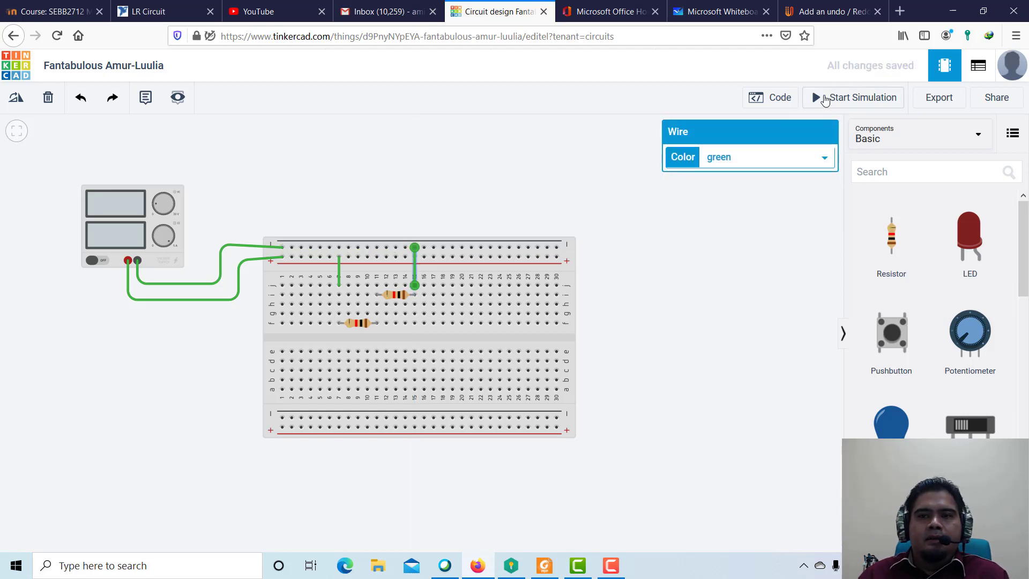
Run and stop the simulation to check the supply current, compare it with the series circuit in Microsoft Whiteboard, and return to Tinkercad.
click(825, 101)
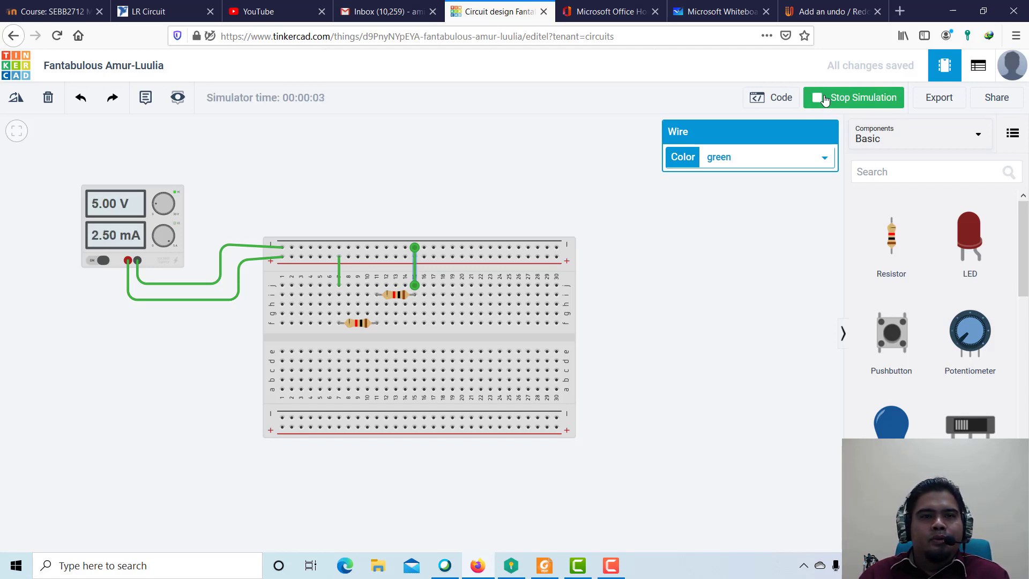
click(825, 100)
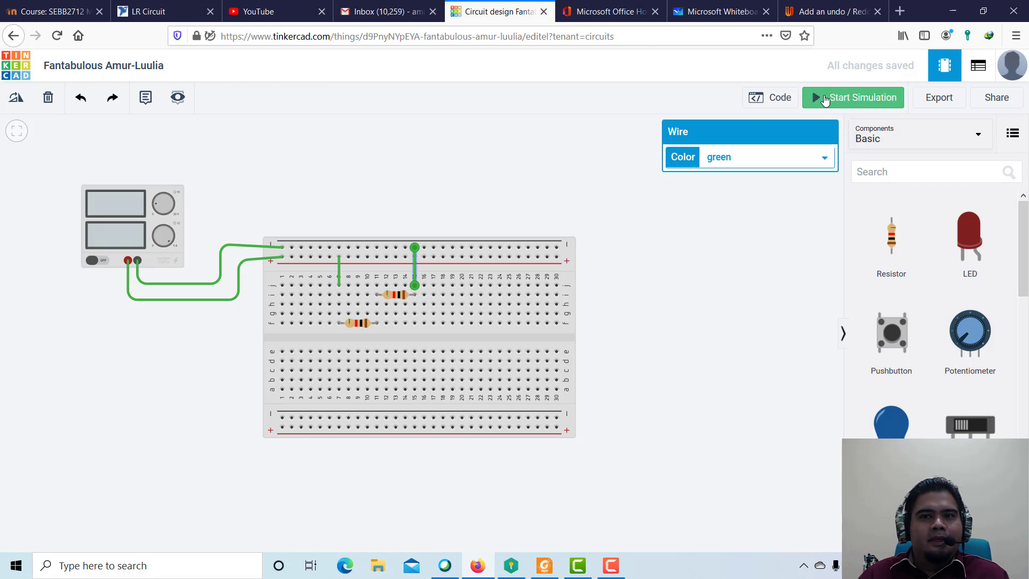
click(712, 12)
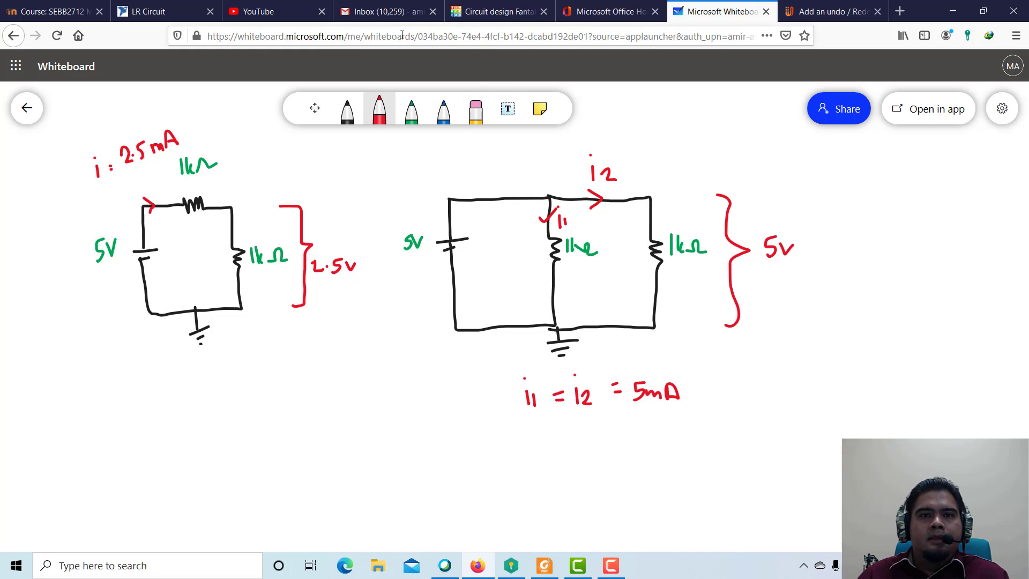
click(491, 20)
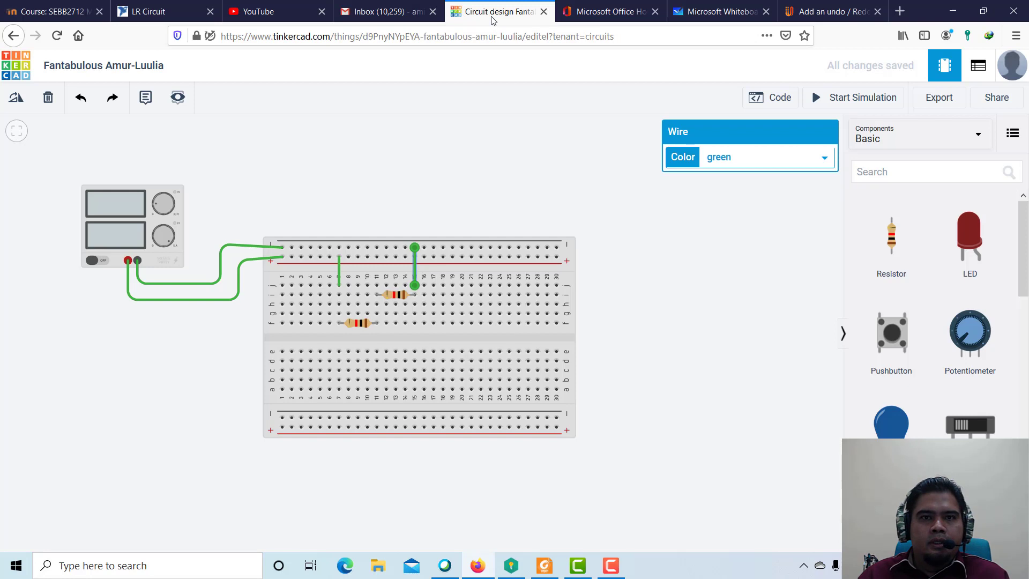
Search the components for "mul" and place a multimeter in Voltage mode above the right end of the breadboard.
click(915, 172)
text(mul)
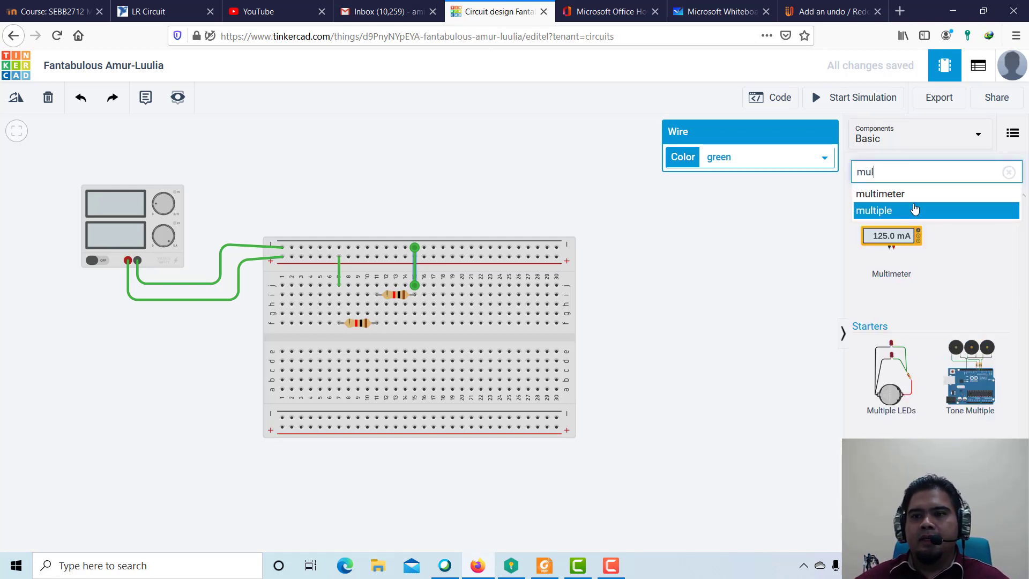
drag(905, 245, 614, 185)
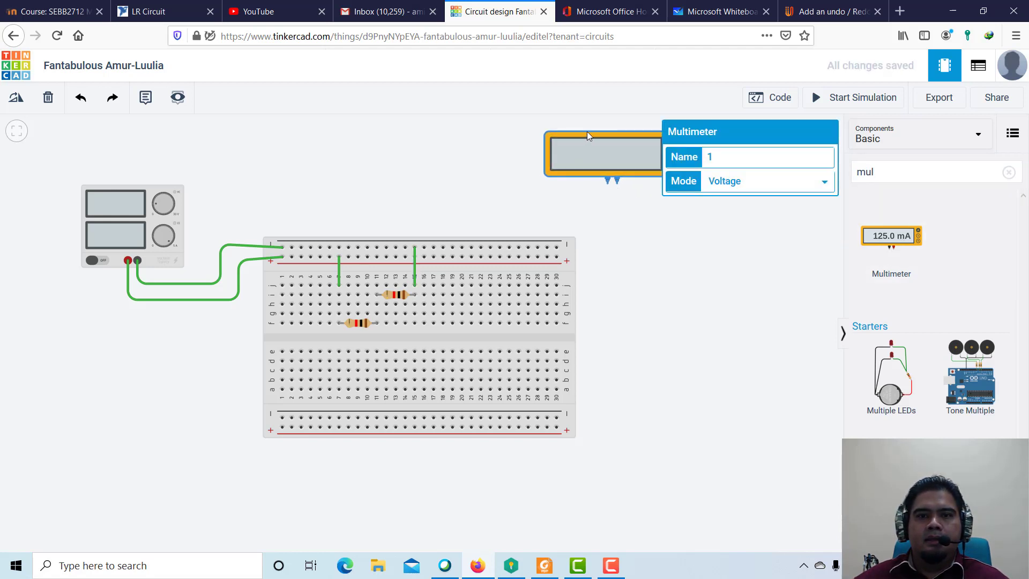
drag(518, 132, 514, 132)
click(596, 149)
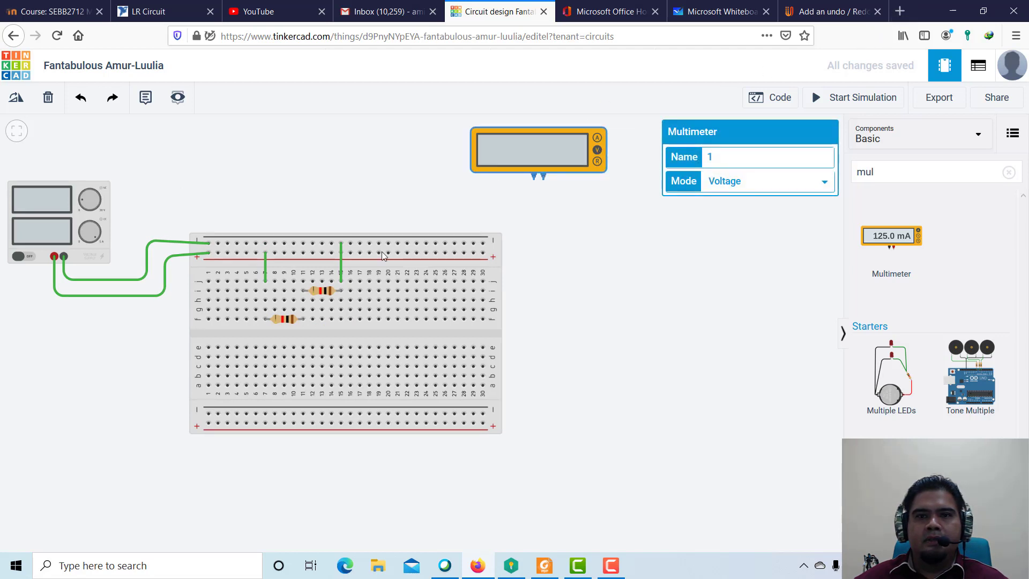
drag(587, 336, 697, 384)
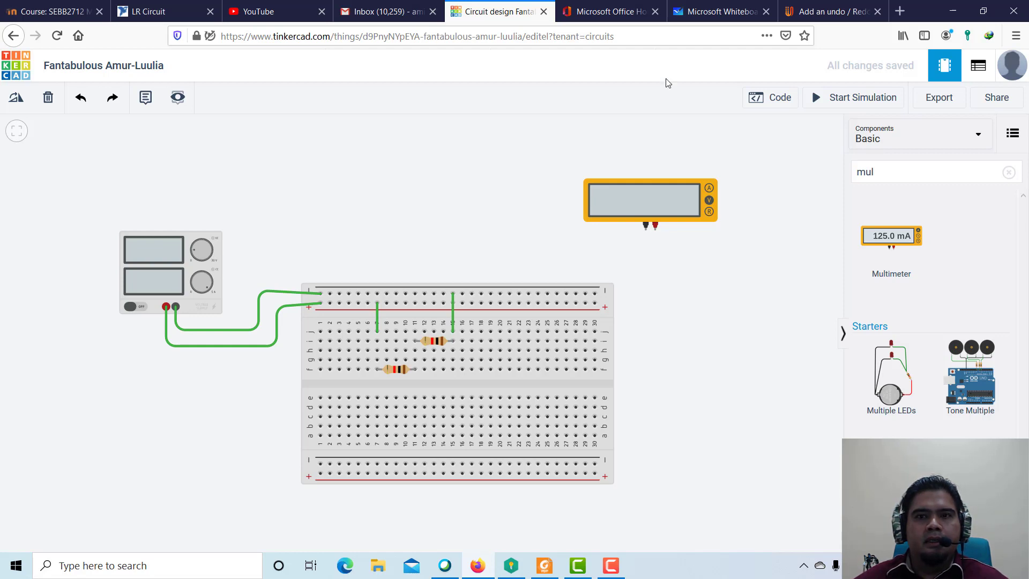
Check the measuring point in Microsoft Whiteboard, return to Tinkercad, and wire the multimeter's positive terminal around above the breadboard to hole j11.
click(717, 11)
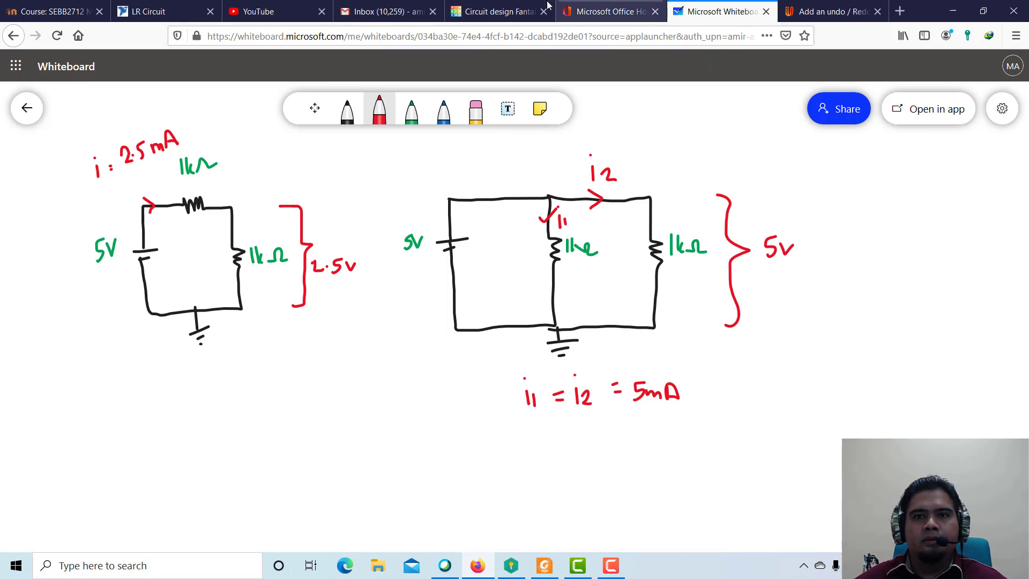
click(488, 16)
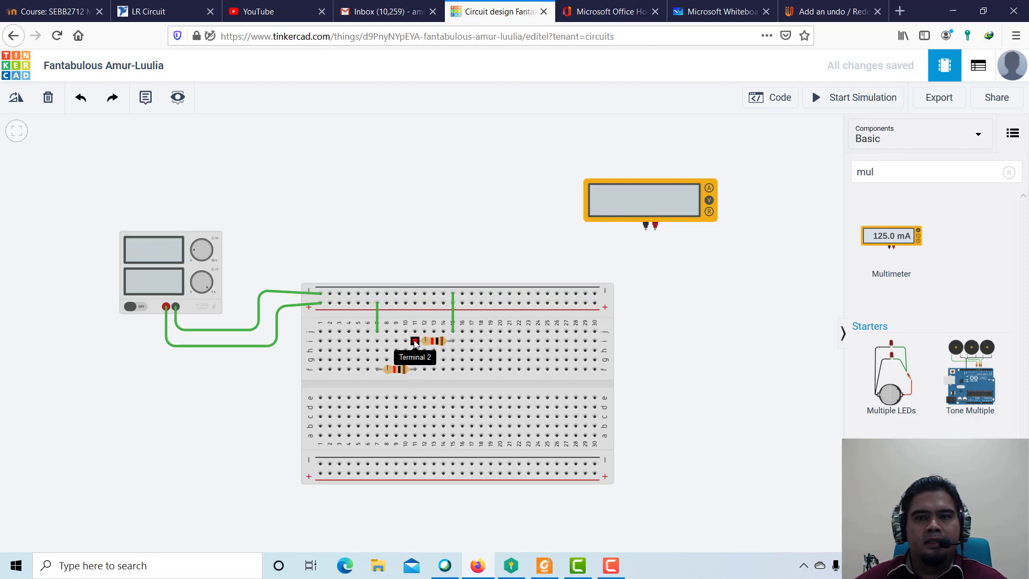
click(717, 14)
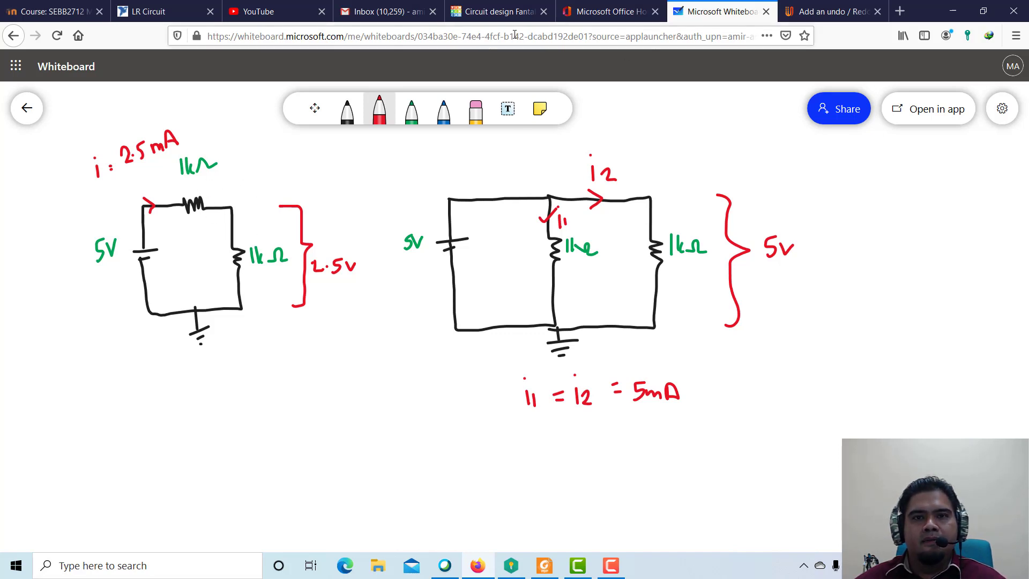
click(527, 15)
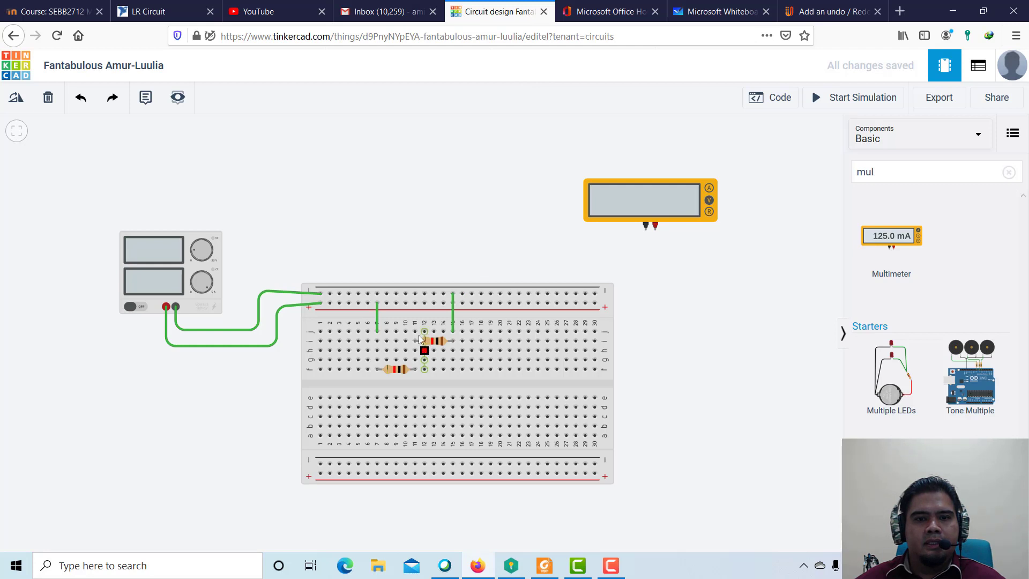
click(655, 230)
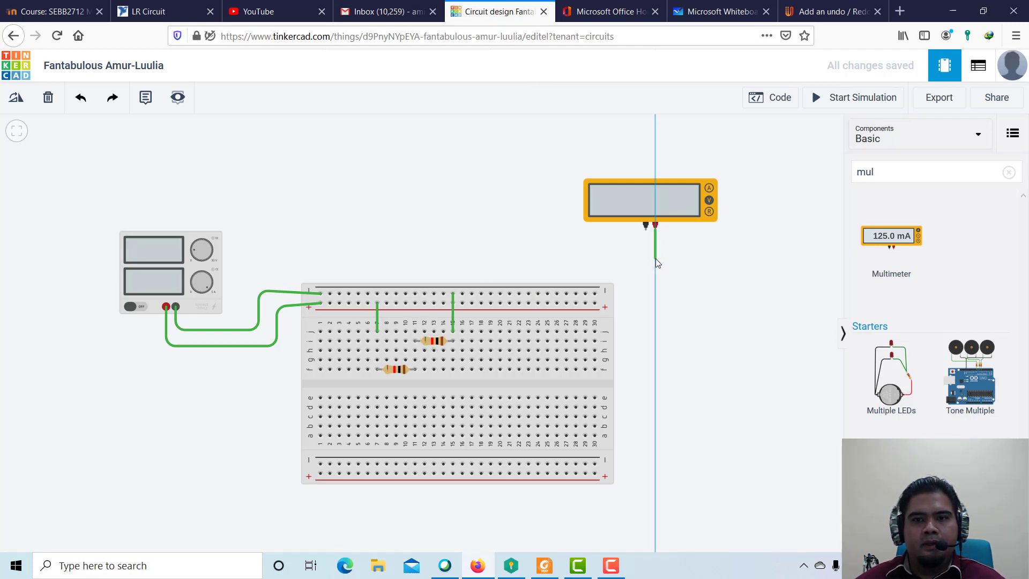
click(654, 259)
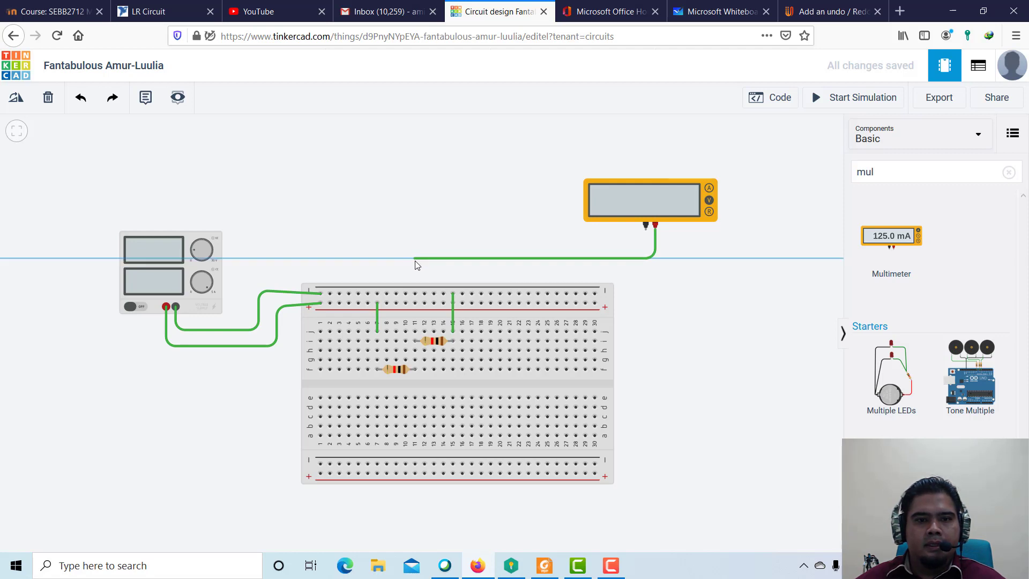
click(415, 259)
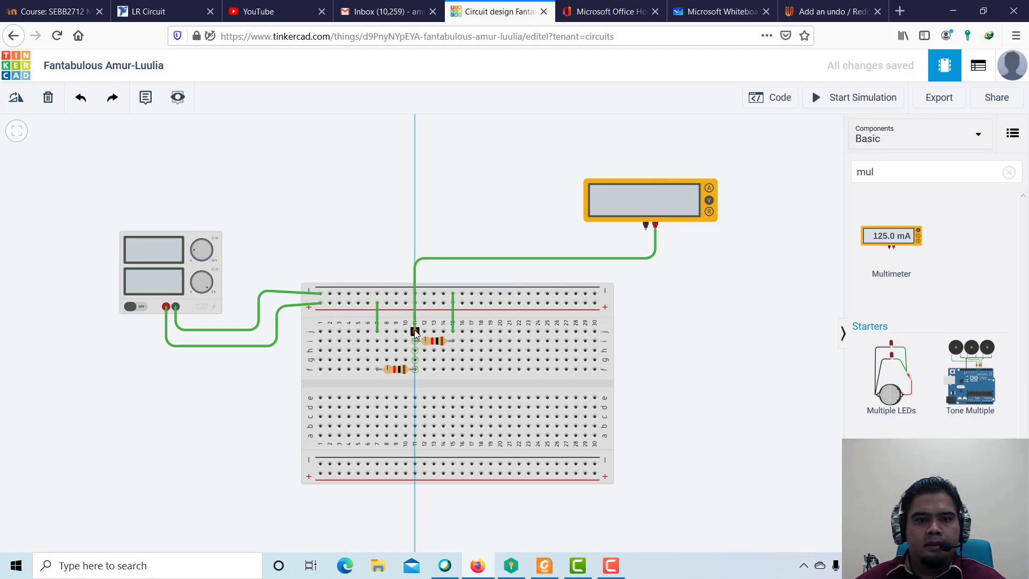
click(415, 332)
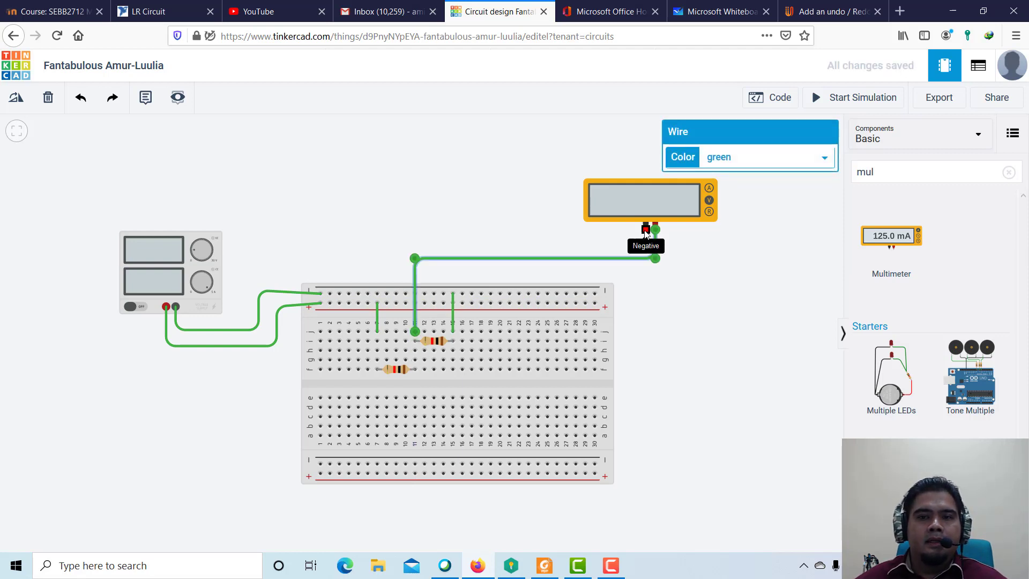
Recheck the ground node in Microsoft Whiteboard, return to Tinkercad, and wire the multimeter's negative terminal to the upper negative rail at column 30.
click(713, 10)
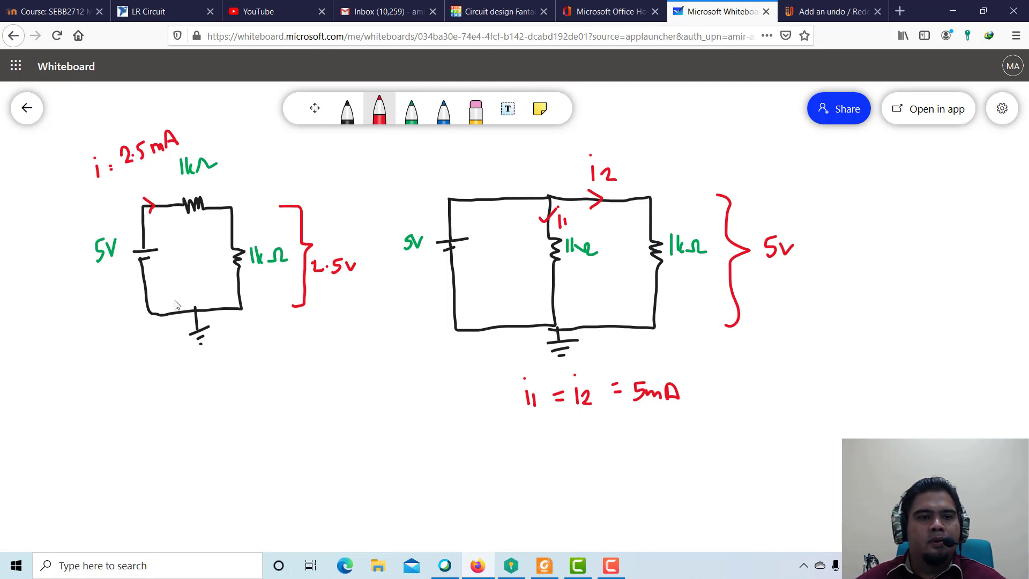
click(514, 12)
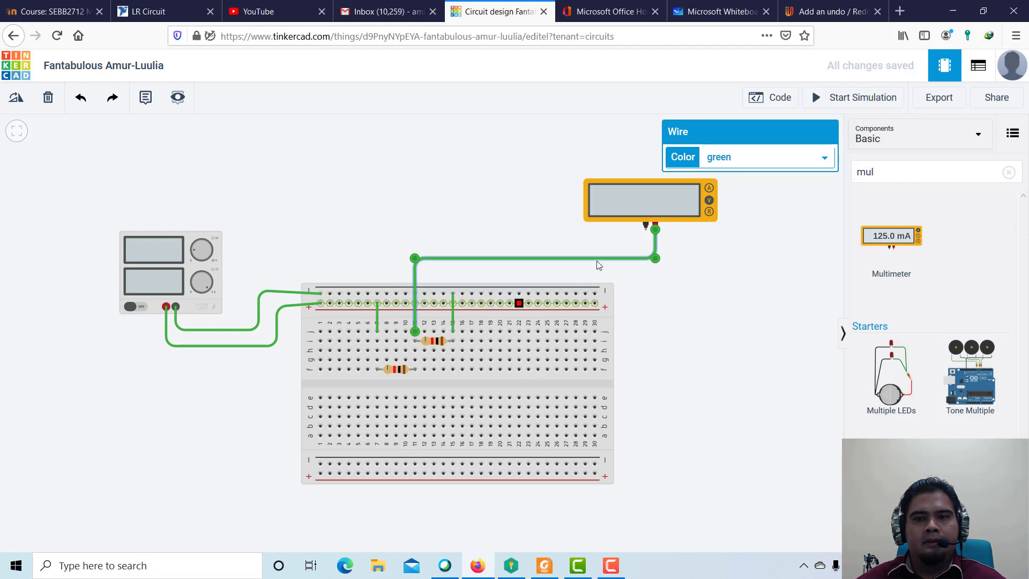
click(646, 230)
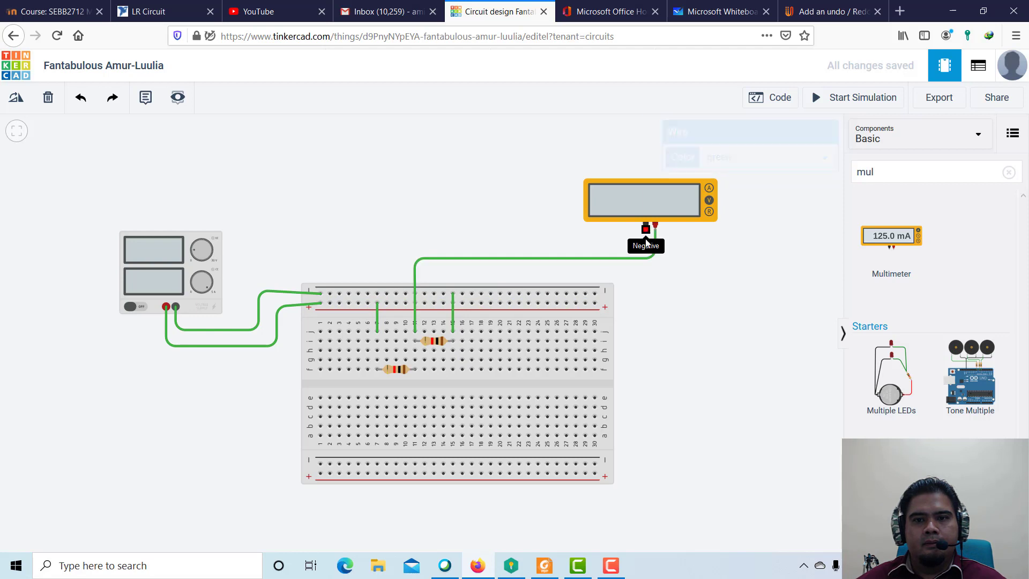
click(596, 293)
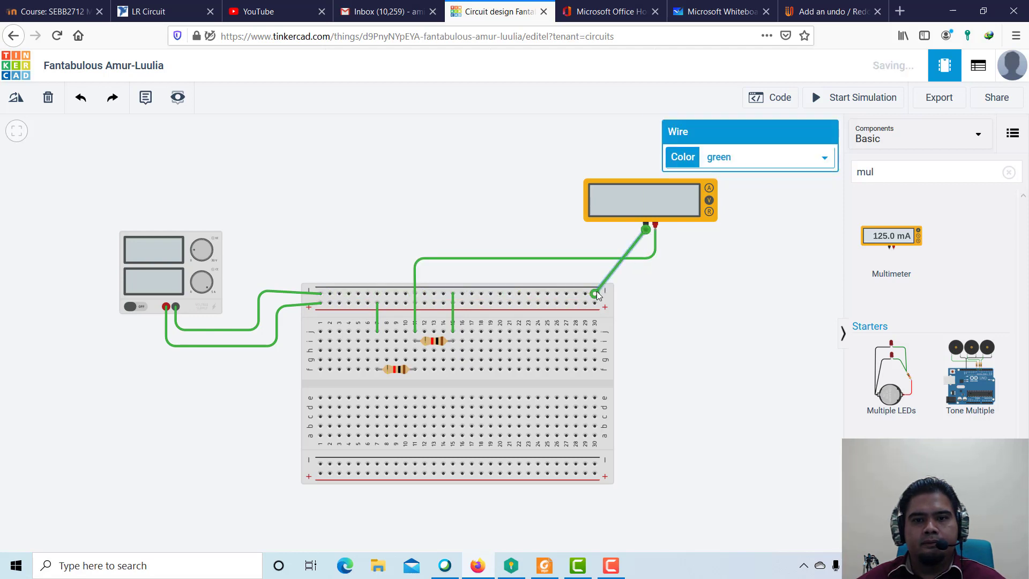
Deselect the new wire and start the simulation to measure the voltage across the second resistor.
click(766, 301)
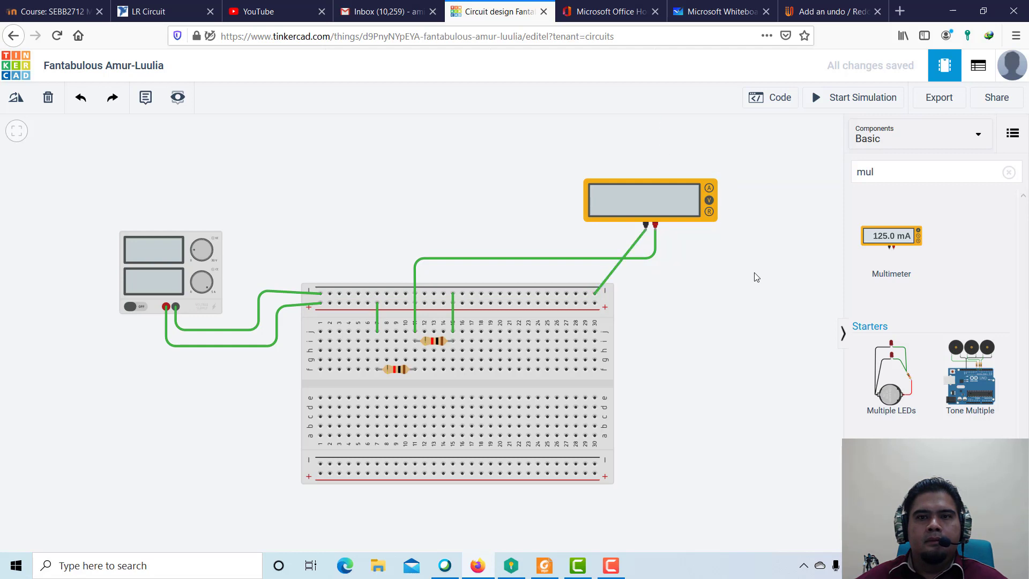
click(849, 100)
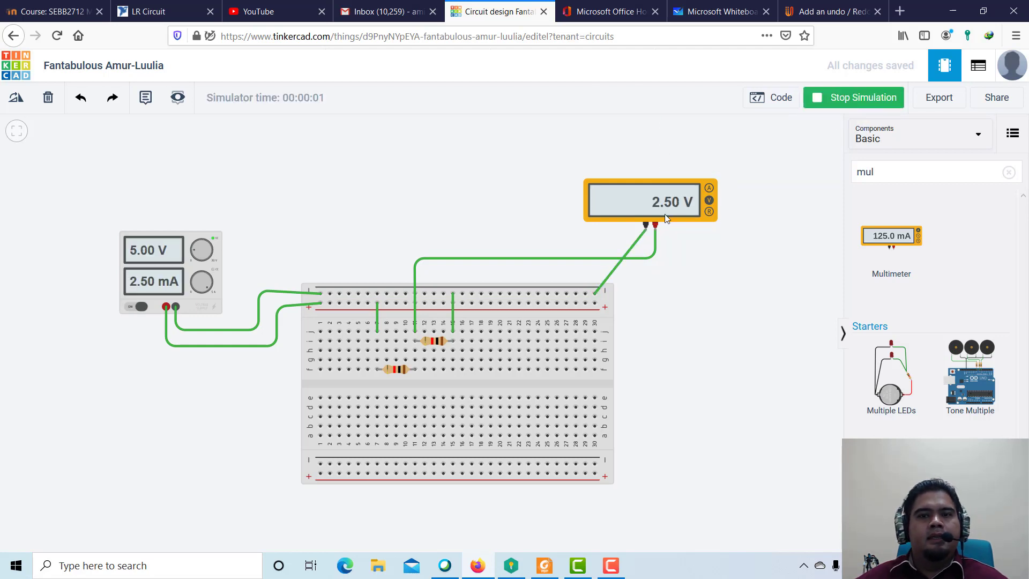